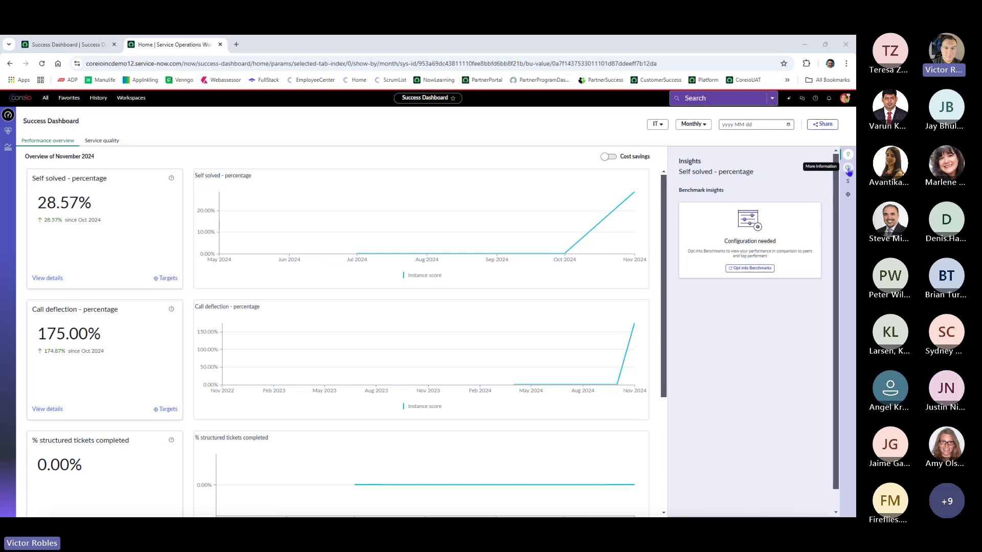
Examine the insights and the indicator formula and definitions for the Self solved - percentage KPI.
click(848, 169)
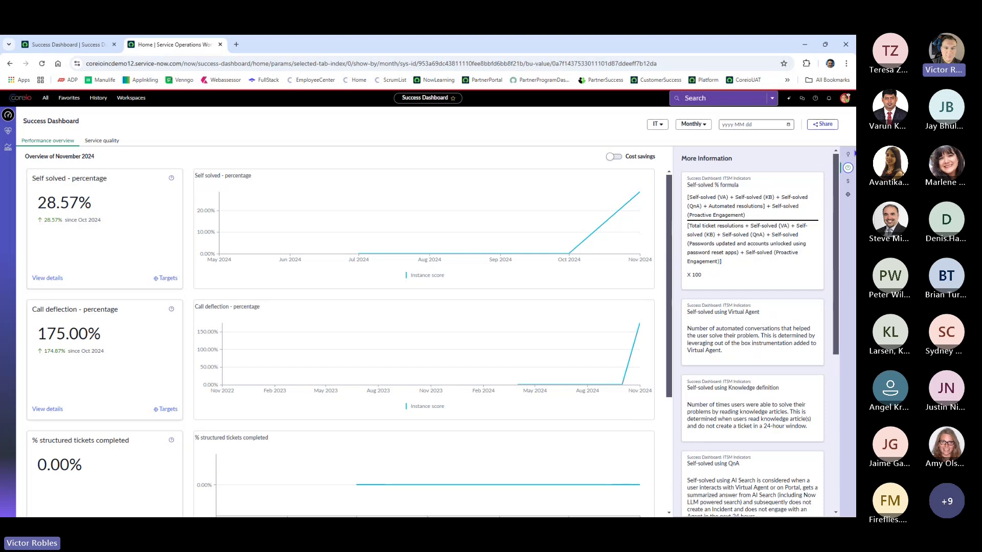
click(848, 155)
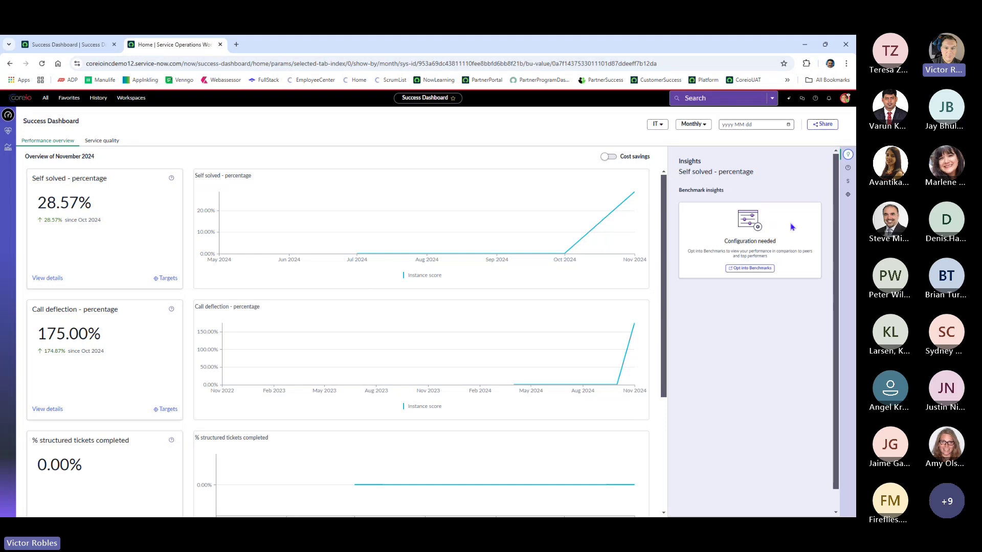
click(848, 170)
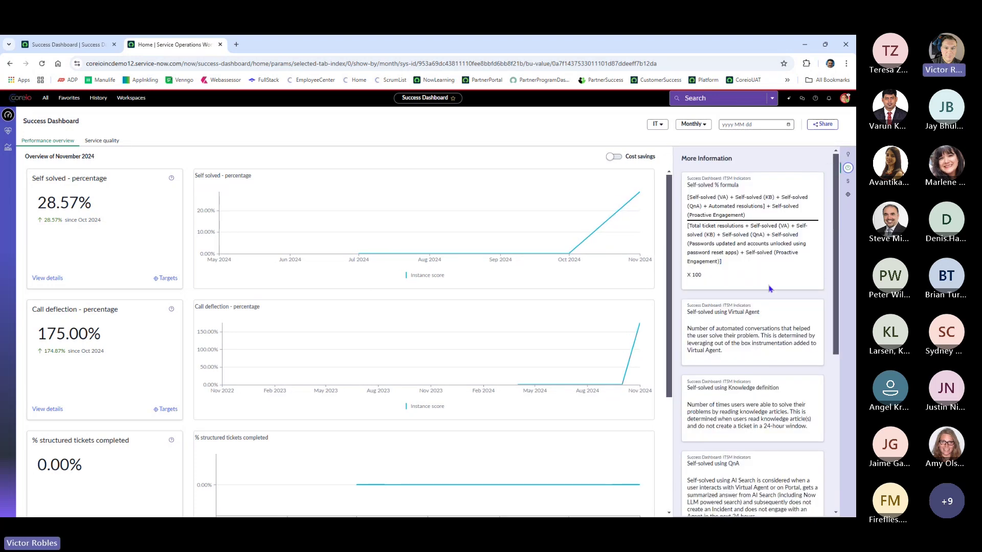
scroll(770, 289, down, 3)
scroll(772, 291, down, 1)
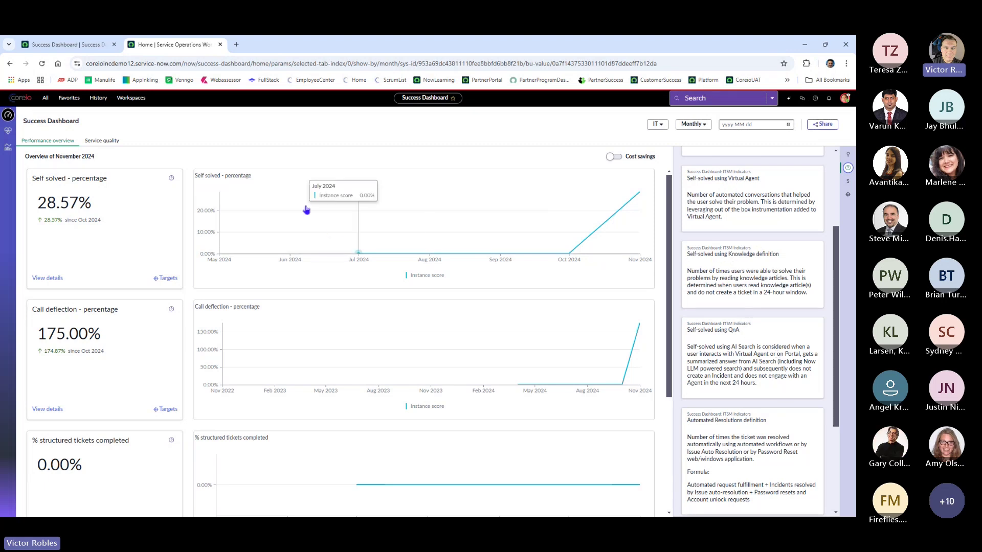
Open the Self solved details and review the Knowledge, QnA, Automated resolutions and Virtual Agent breakdowns, plus total cost savings and definitions.
click(53, 281)
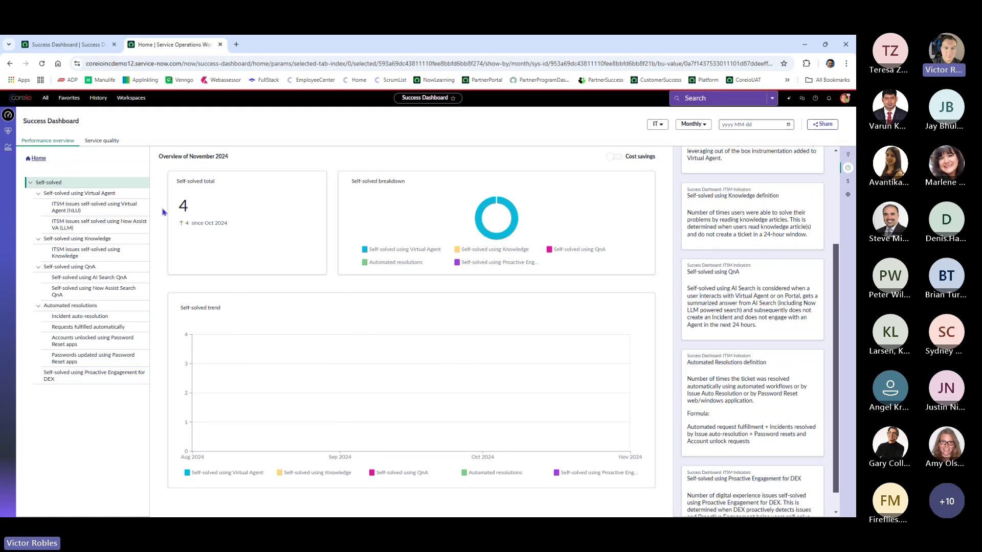
click(75, 239)
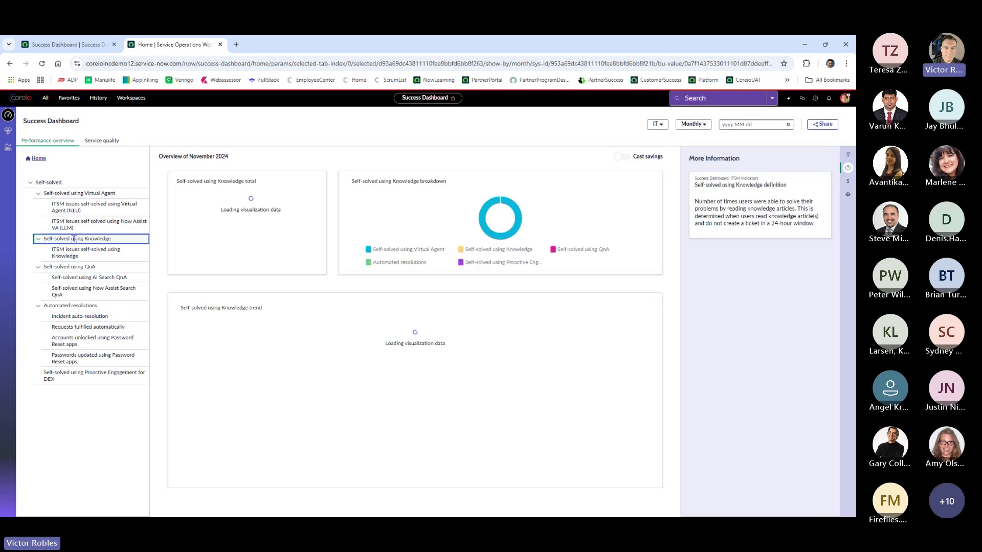
click(80, 267)
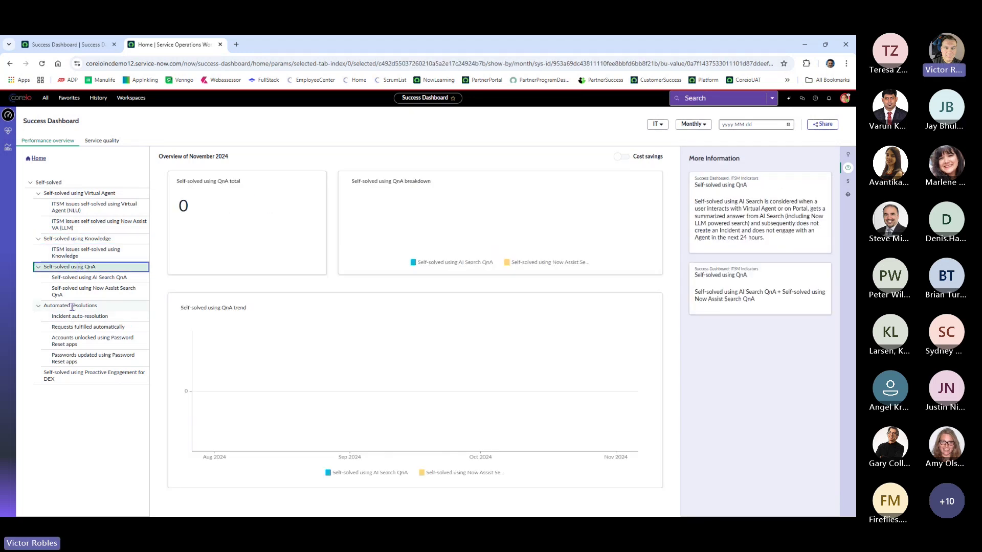
click(73, 306)
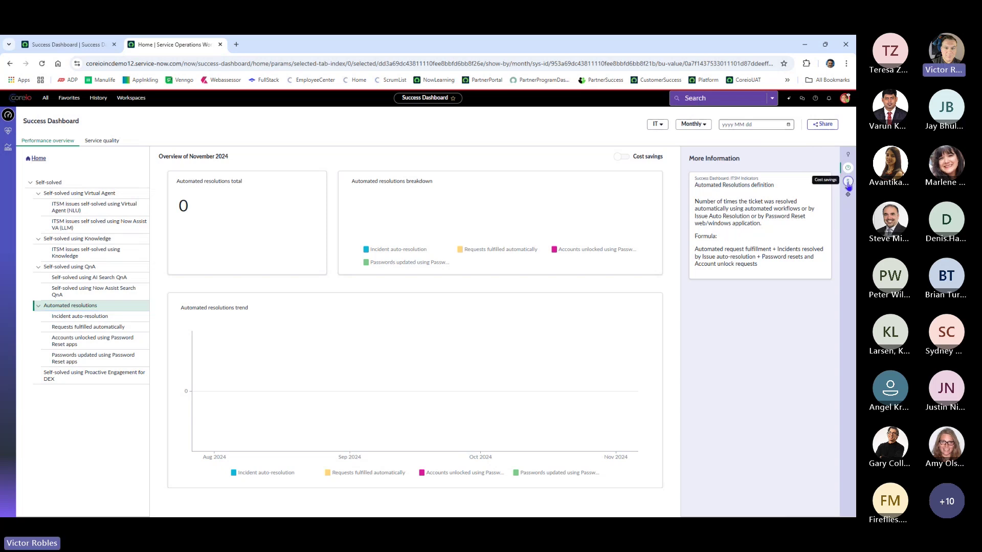
click(848, 182)
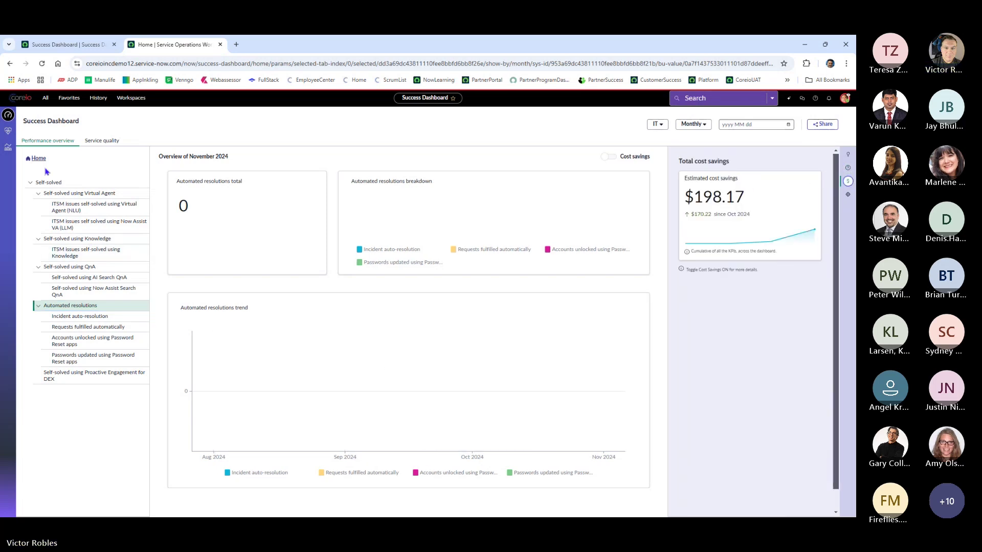
click(55, 193)
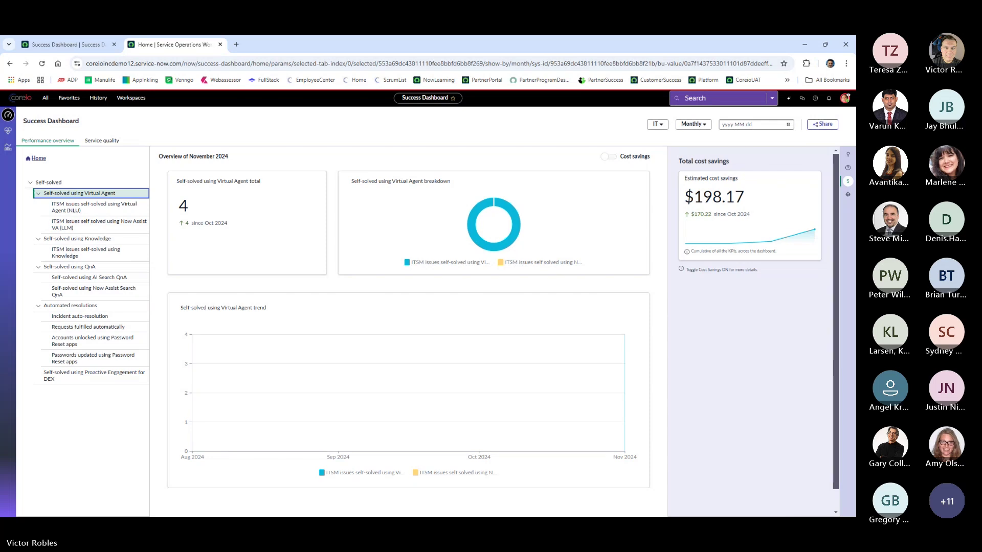
click(848, 167)
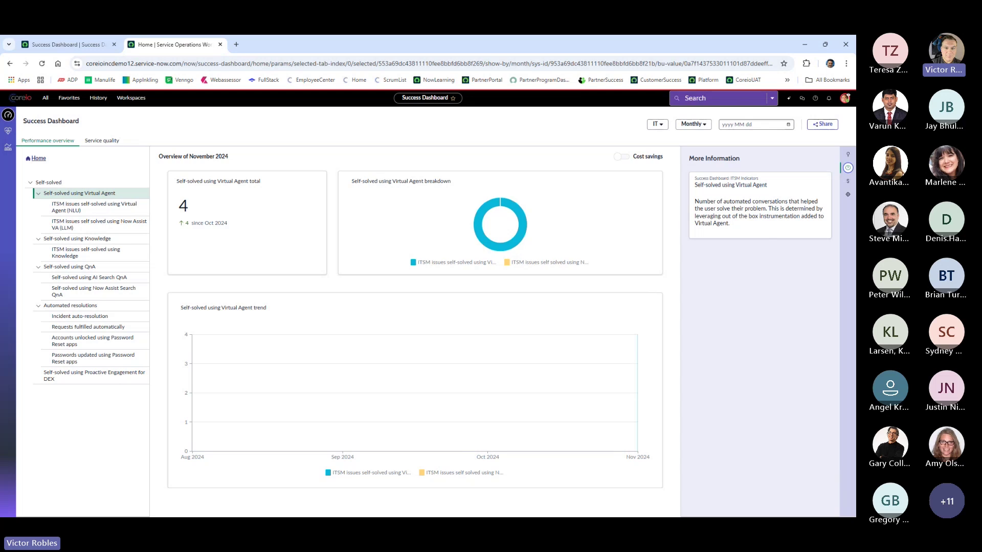
Return to the performance overview home and show the targets for Self solved - percentage.
click(37, 159)
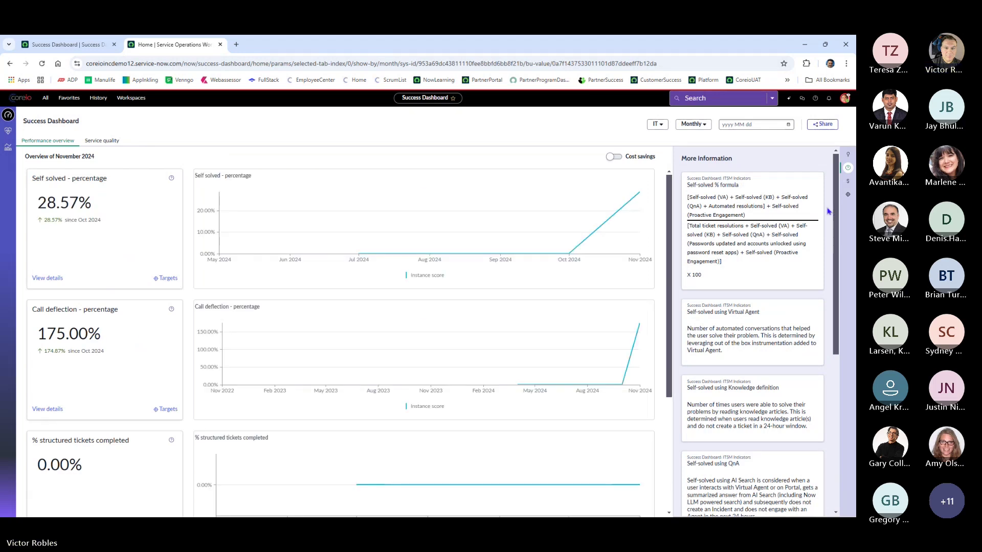
click(849, 195)
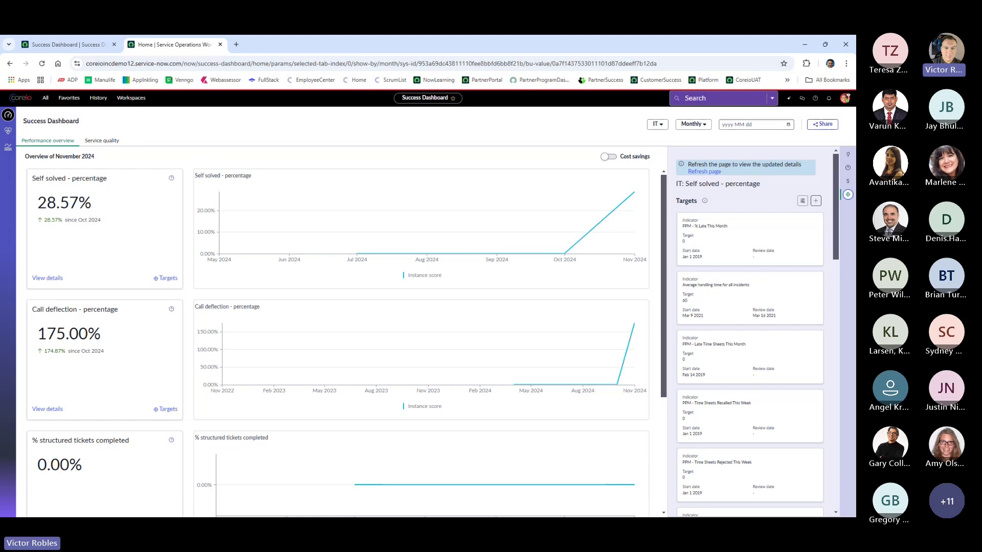
Review the Service quality KPIs, reading the definitions of Customer satisfaction score, Mean time to resolve and % Breached SLA.
click(97, 143)
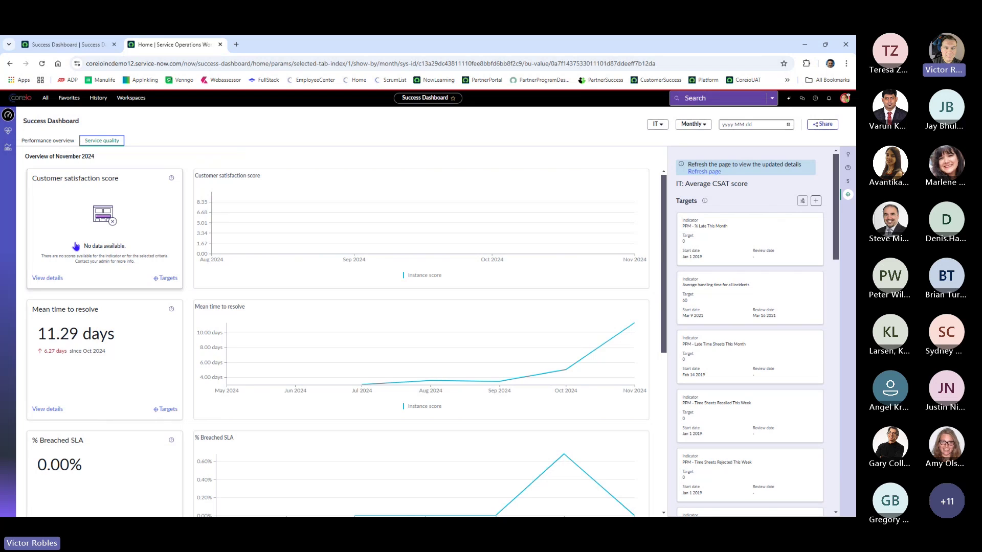
click(848, 168)
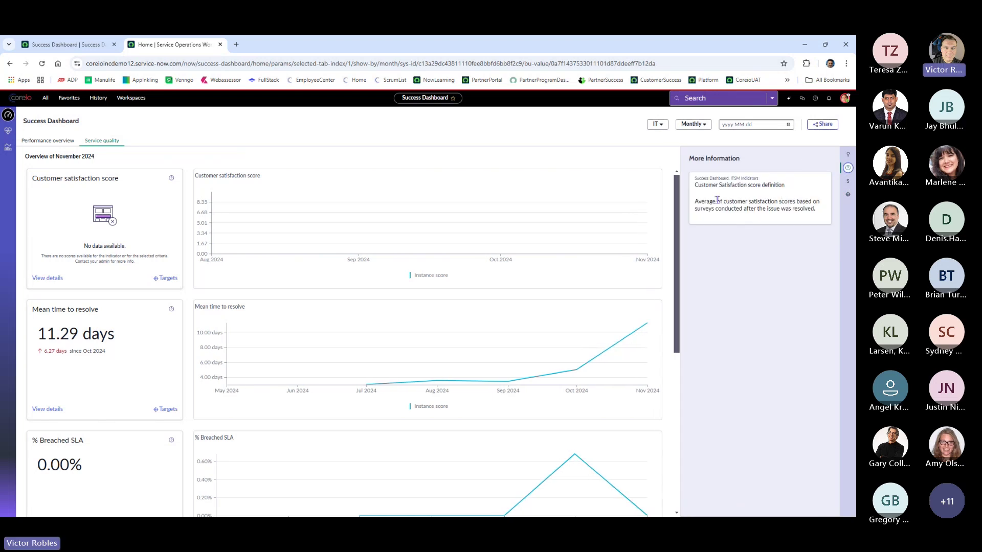
scroll(162, 351, down, 2)
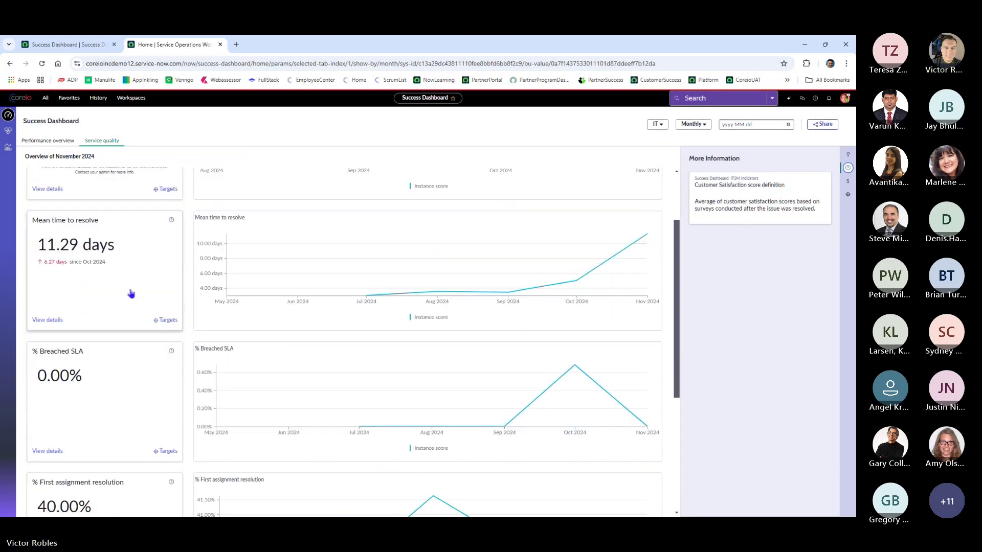
click(132, 294)
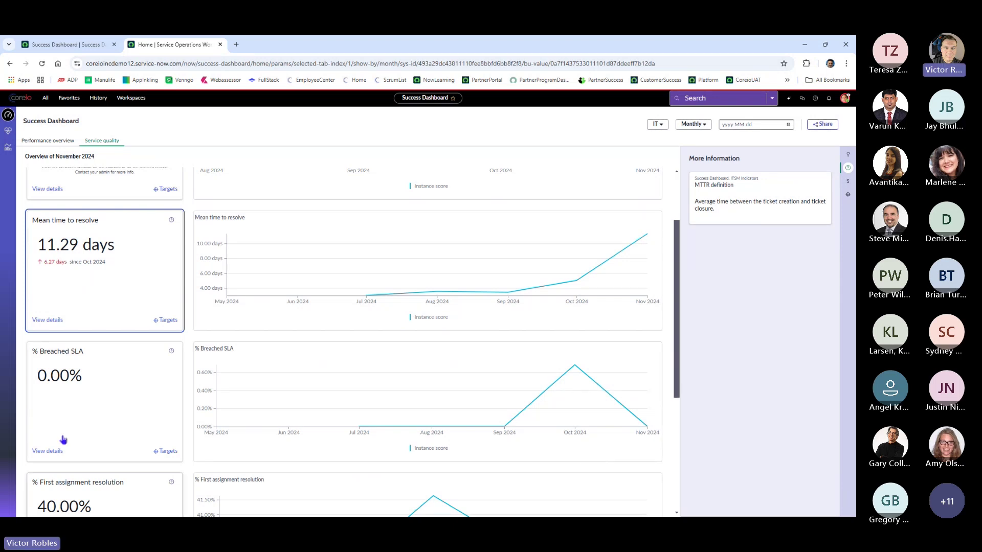
click(75, 427)
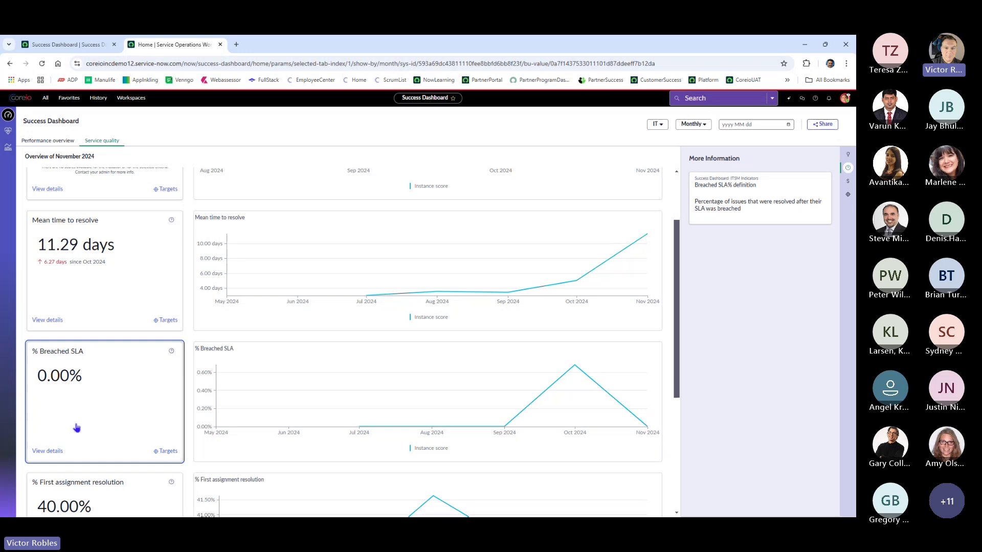
scroll(77, 427, down, 4)
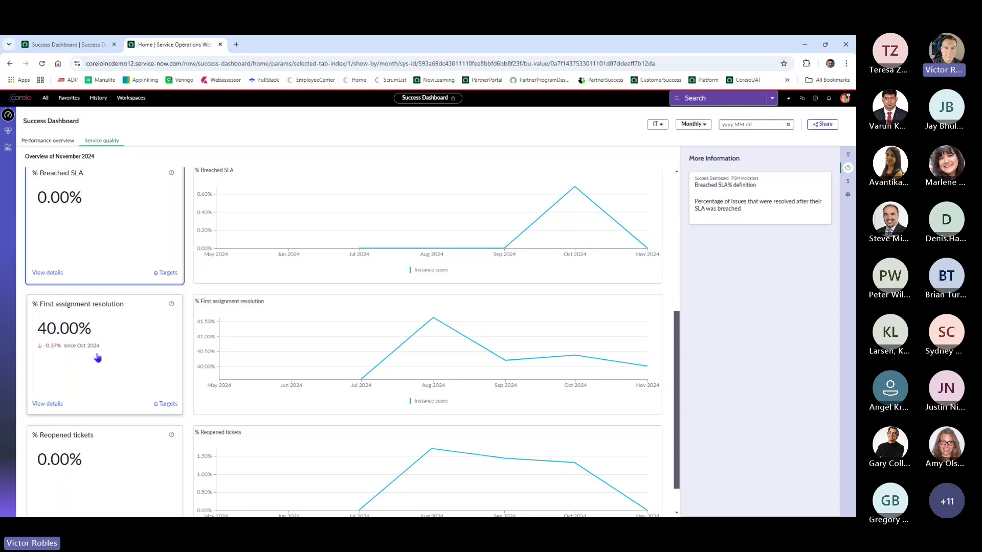
scroll(98, 378, down, 1)
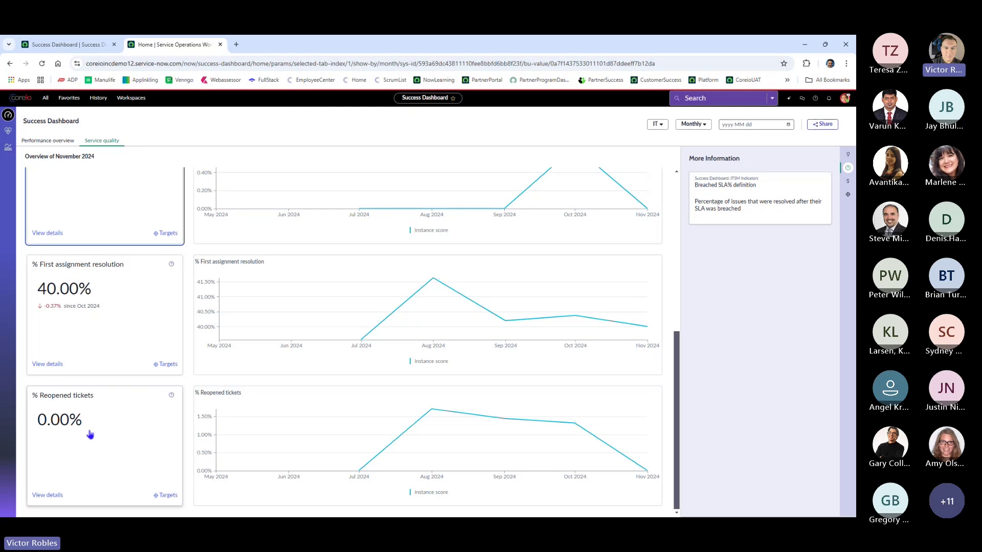
scroll(103, 409, up, 6)
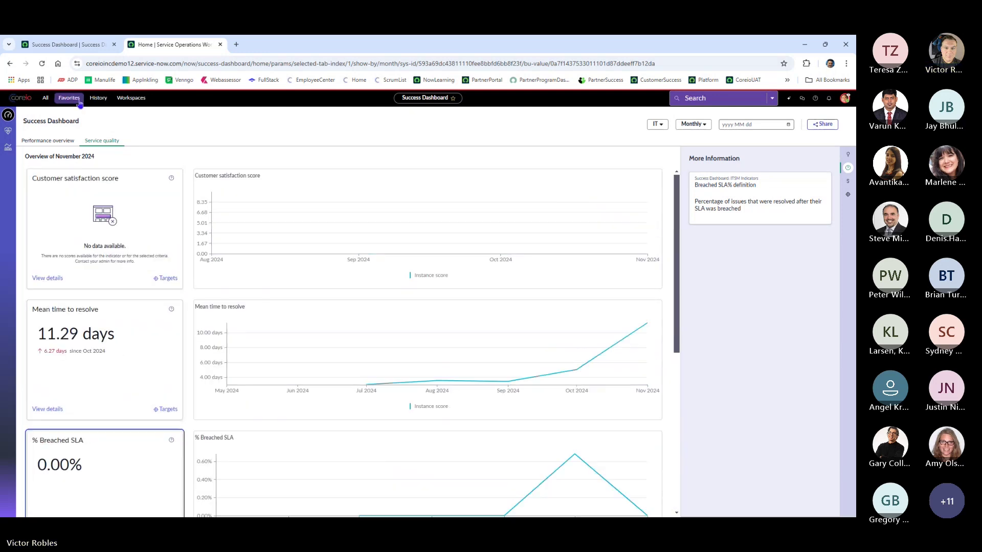
Open the Service Operations Workspace from the favorites and switch its overview to Your team's work.
click(69, 97)
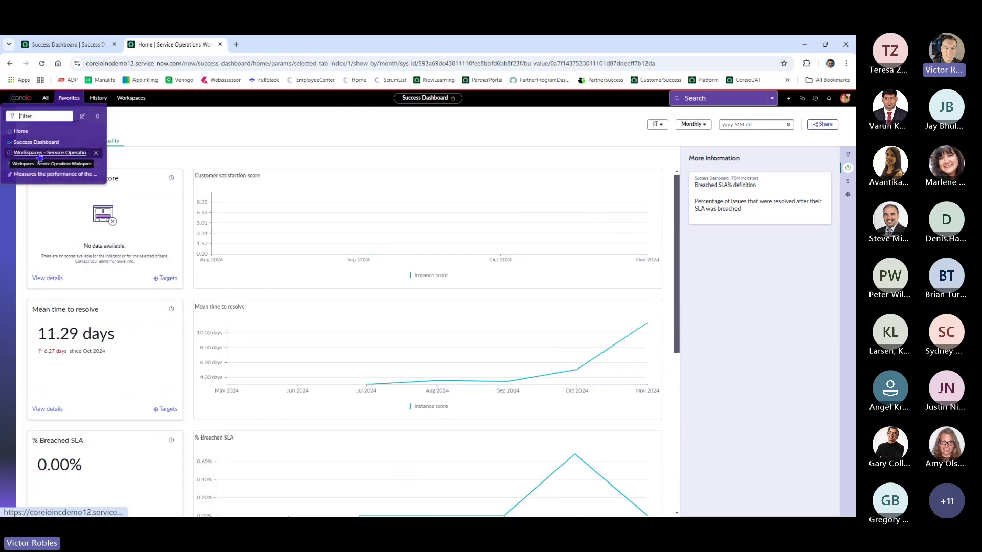
click(40, 153)
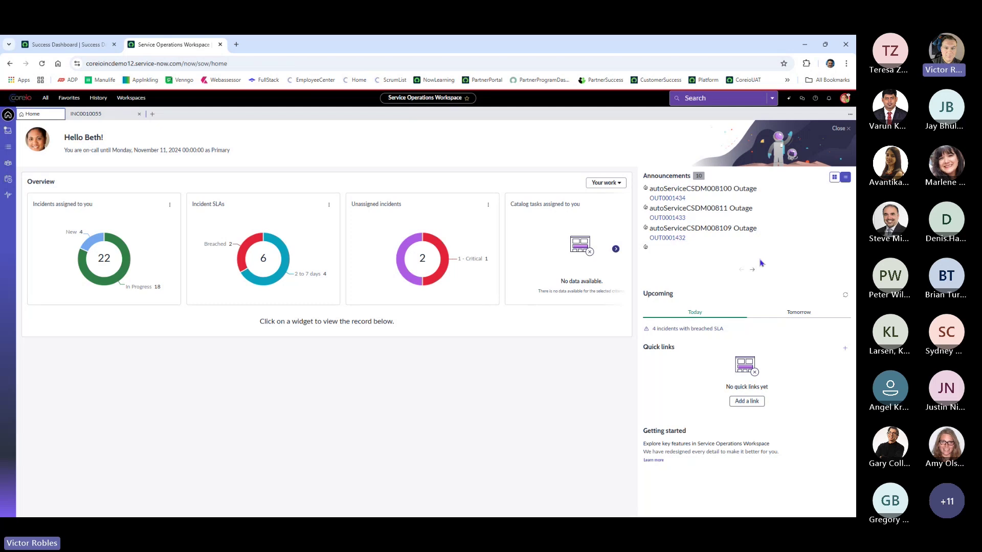
click(620, 184)
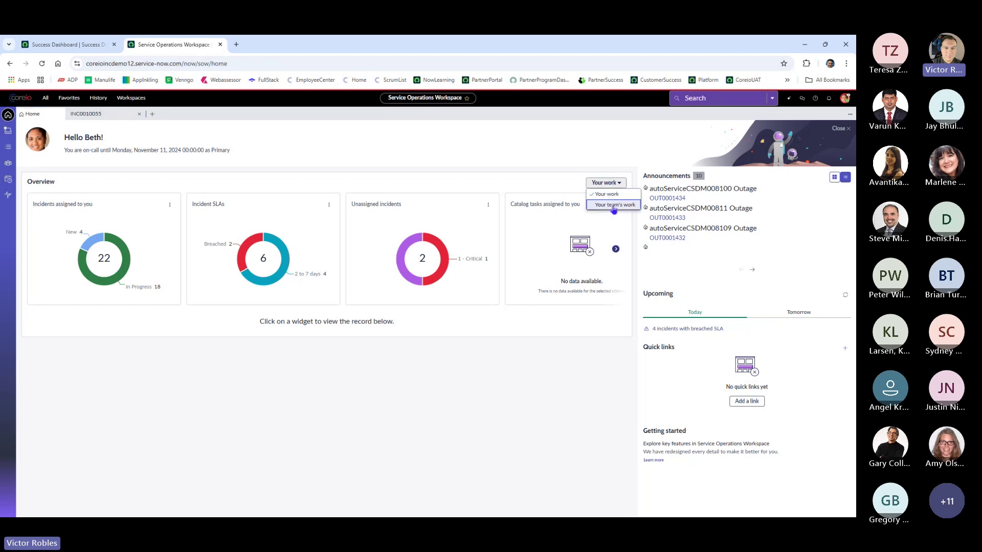
click(615, 205)
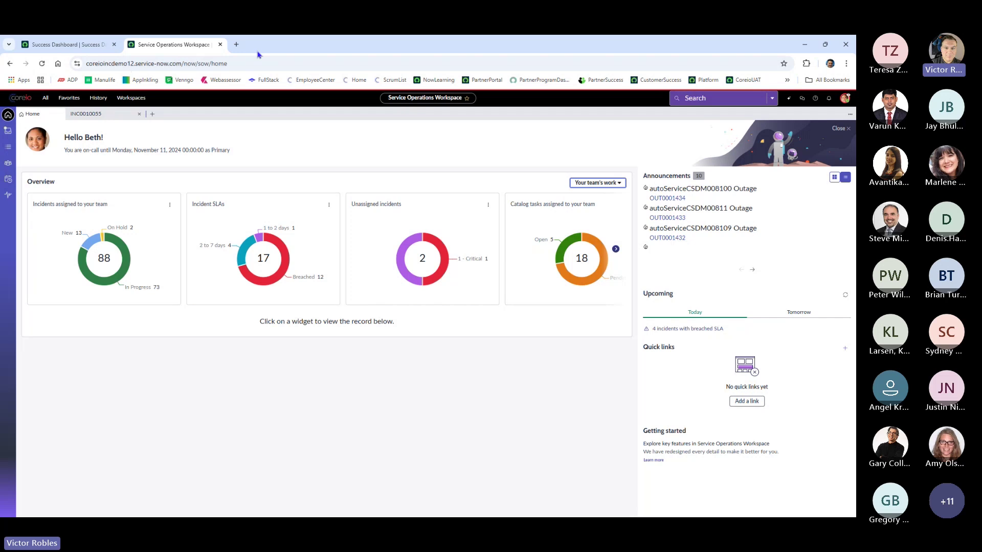
Open the agent inbox and set the status to Available with the Chat, Incident and Walk-up channels enabled.
click(7, 131)
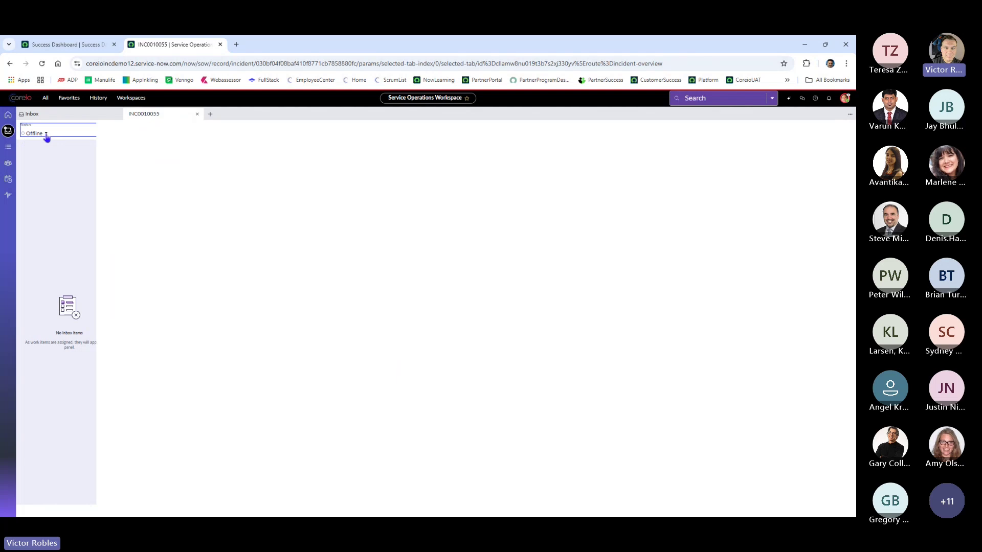
click(46, 135)
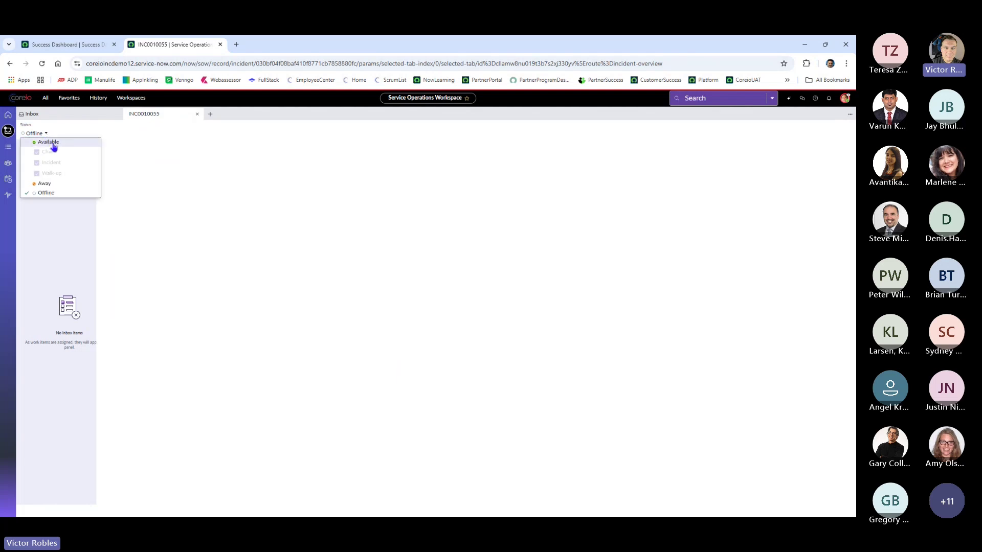
click(49, 142)
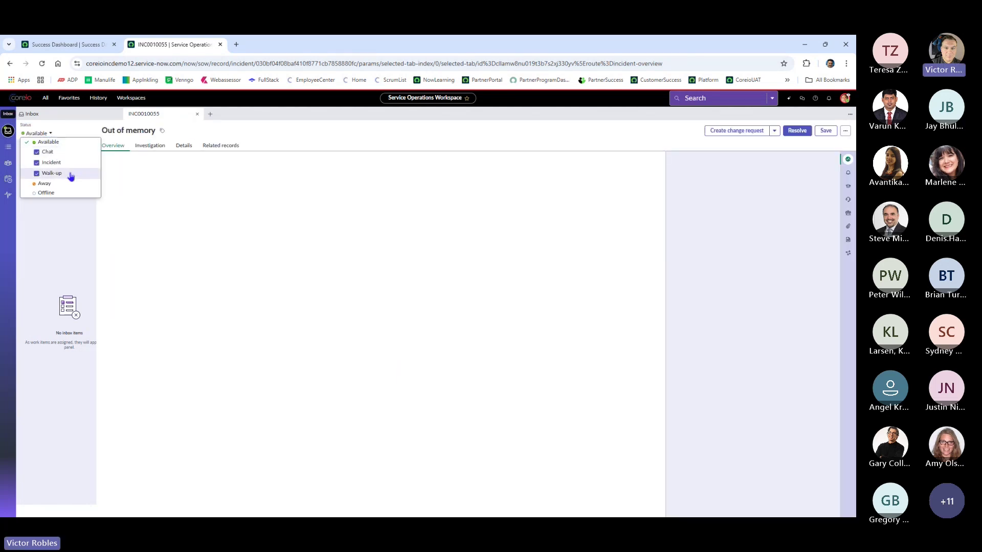
click(79, 194)
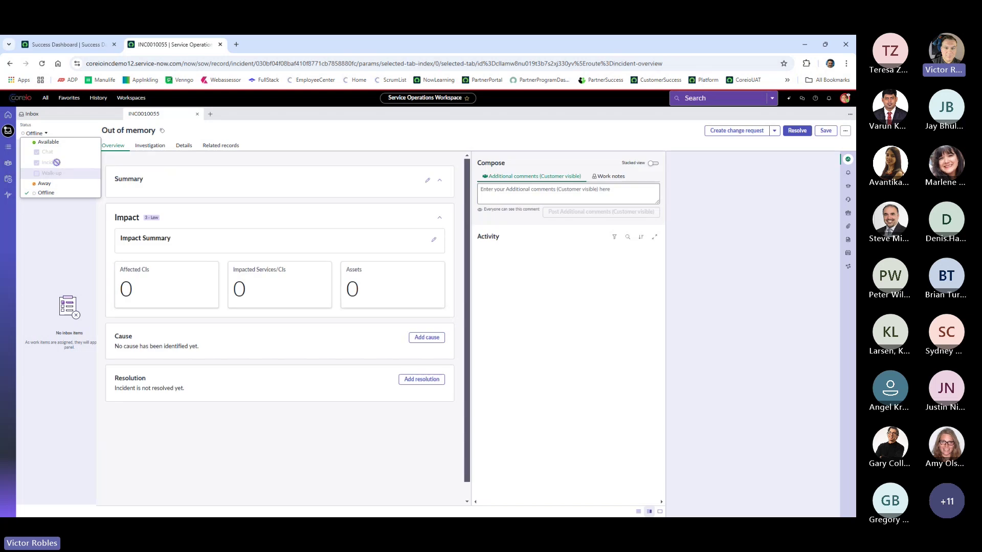
click(47, 142)
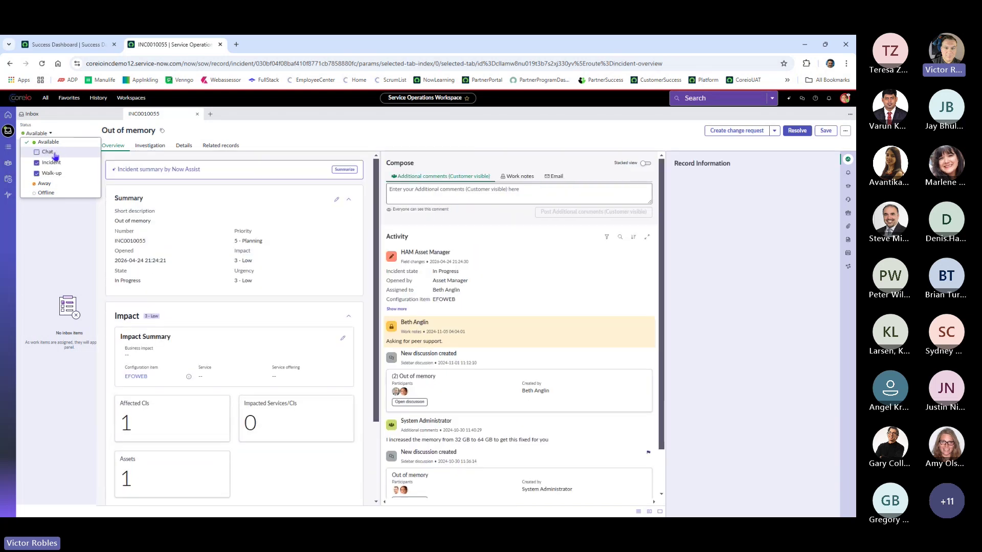
click(58, 174)
click(59, 176)
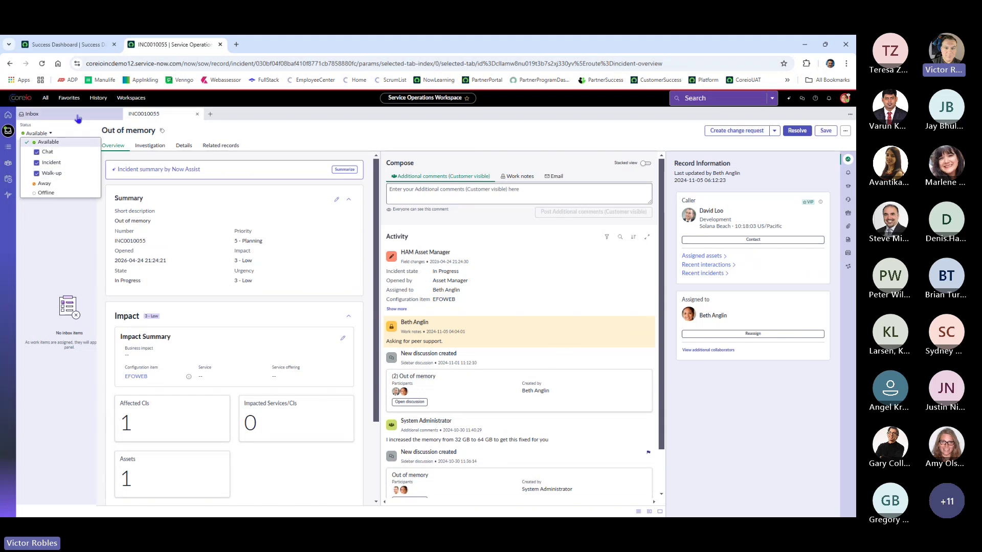
click(254, 120)
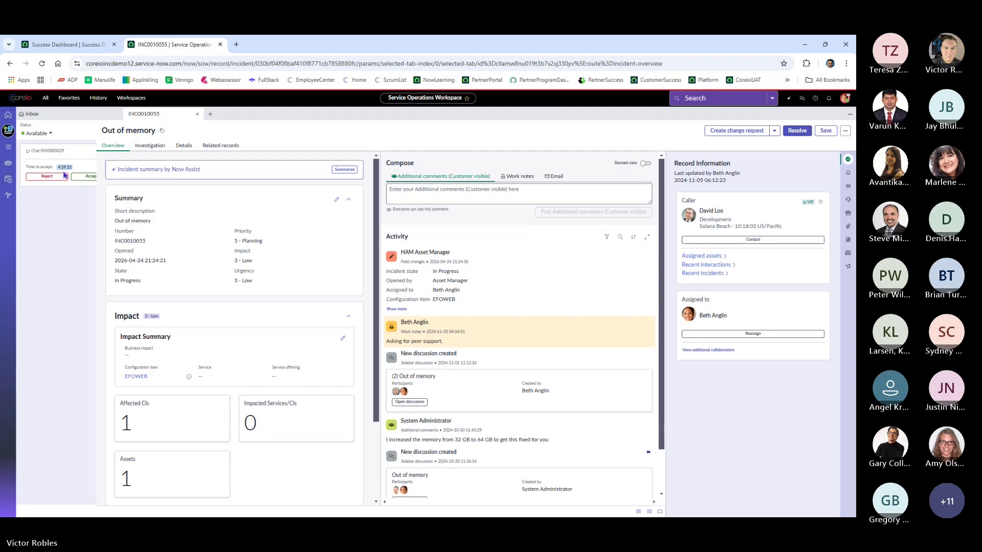
Accept the incoming chat and send the public reply "I am on the webinar right now.".
click(86, 178)
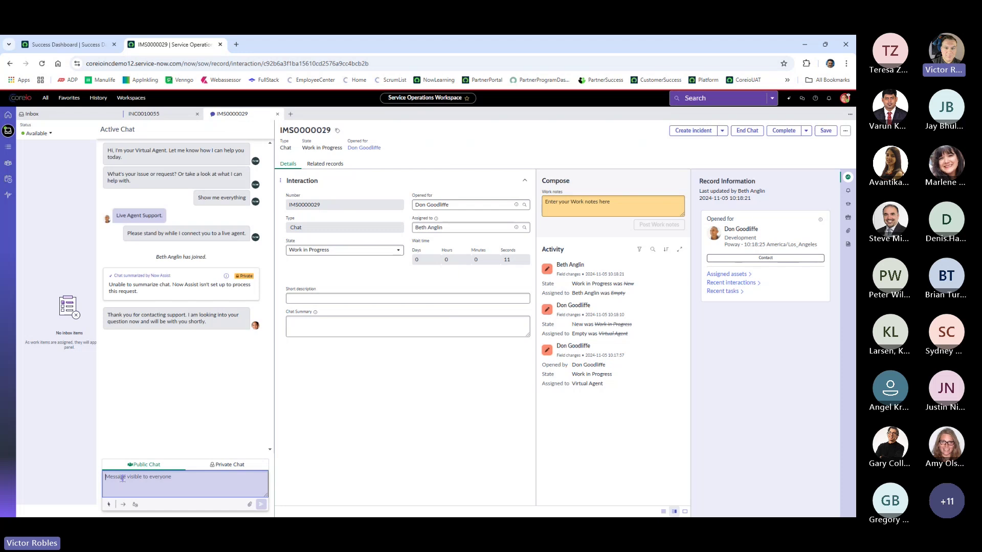
text(I am o)
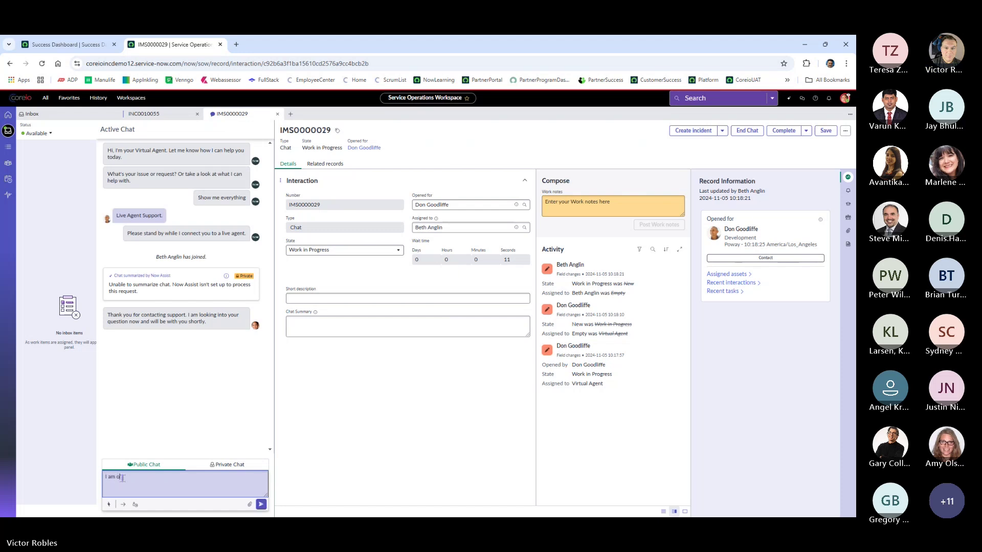
text(n the webinar right now.)
click(261, 504)
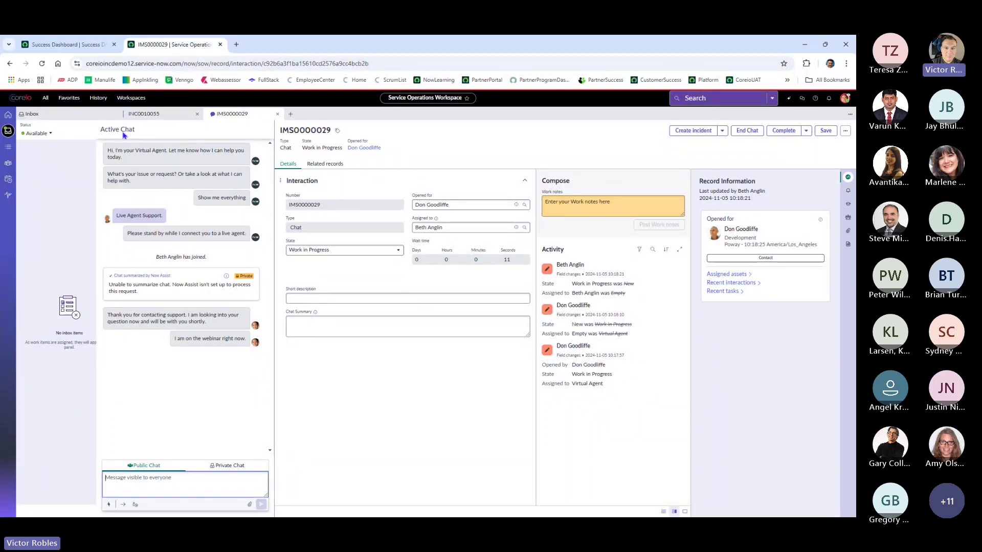
Open the workspace lists and view all incidents, followed by the incidents assigned to you.
click(9, 148)
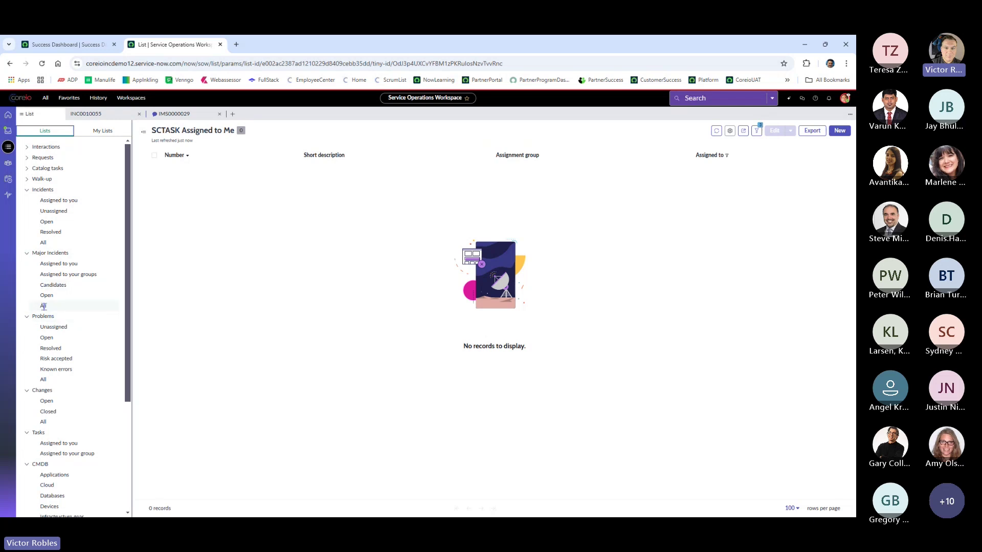
click(44, 243)
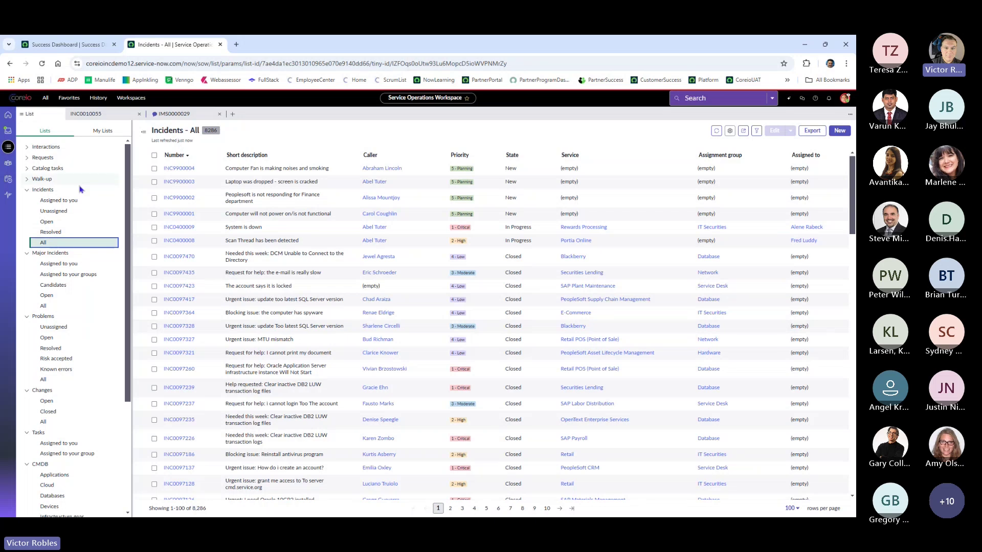
click(58, 200)
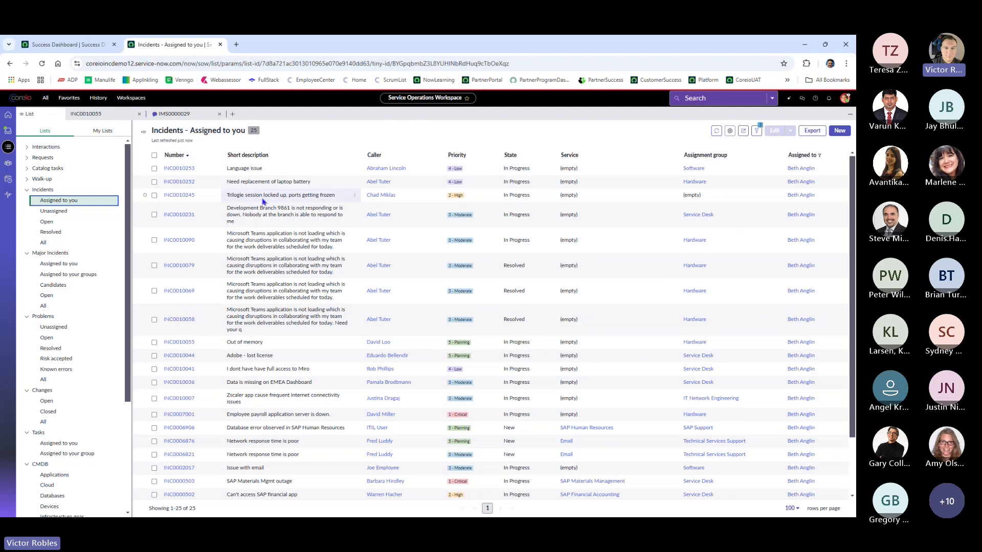
View the Teams page, and open the Hardware on-call schedule as a month calendar in the Canada/Eastern time zone around today.
click(7, 163)
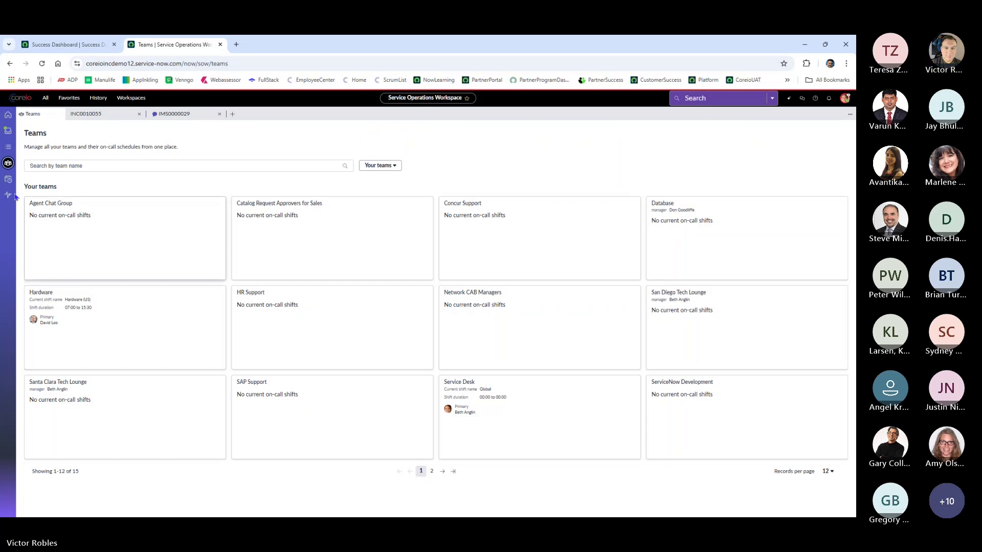
click(8, 179)
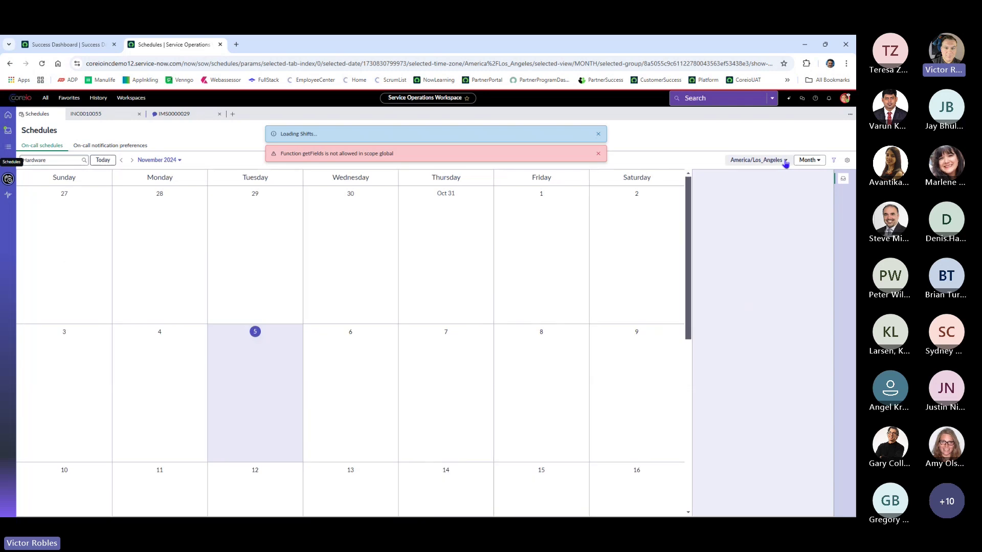
click(784, 161)
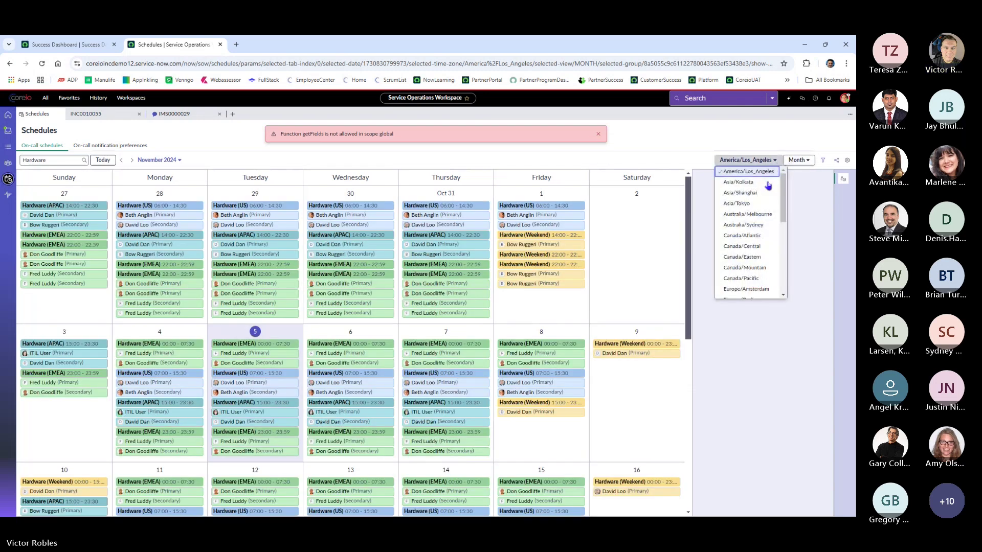
click(743, 260)
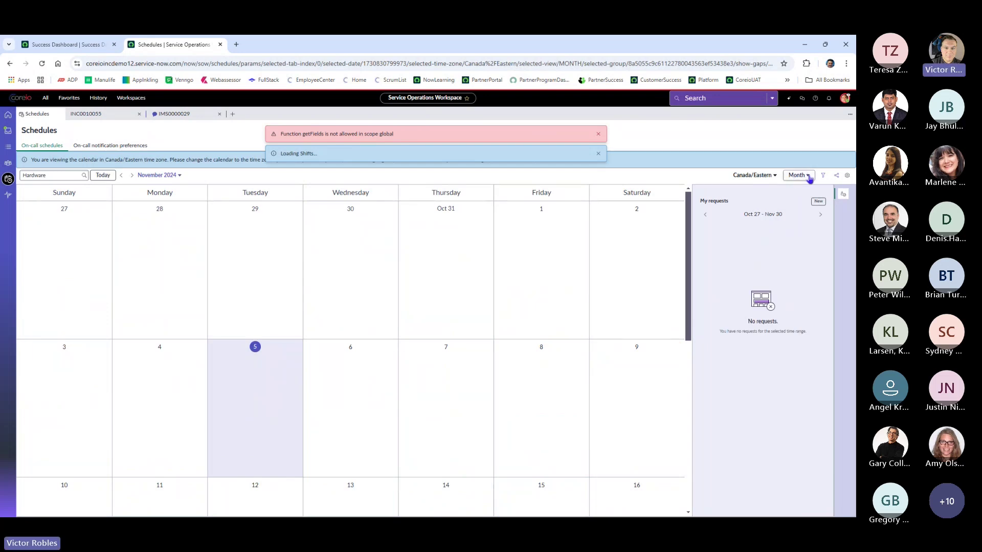
click(808, 176)
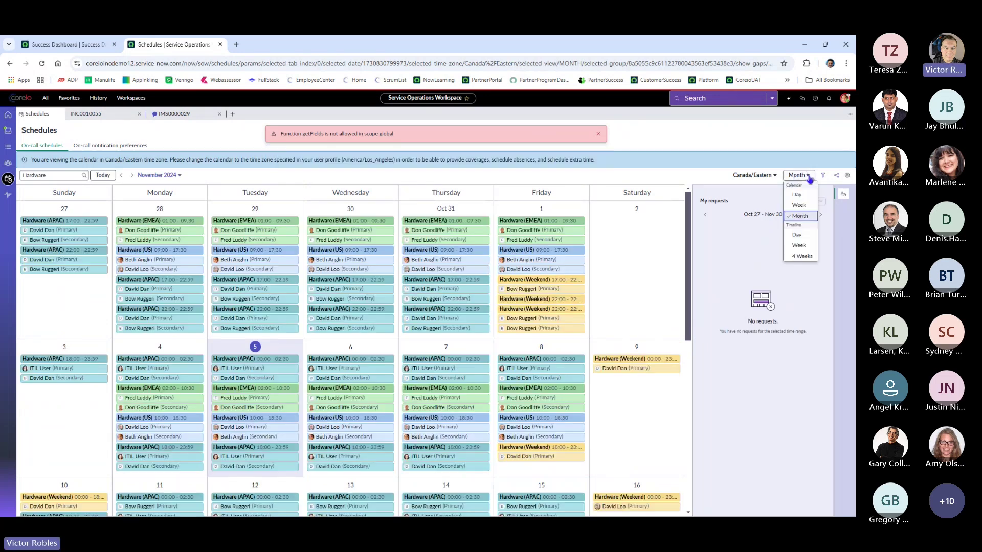
click(796, 217)
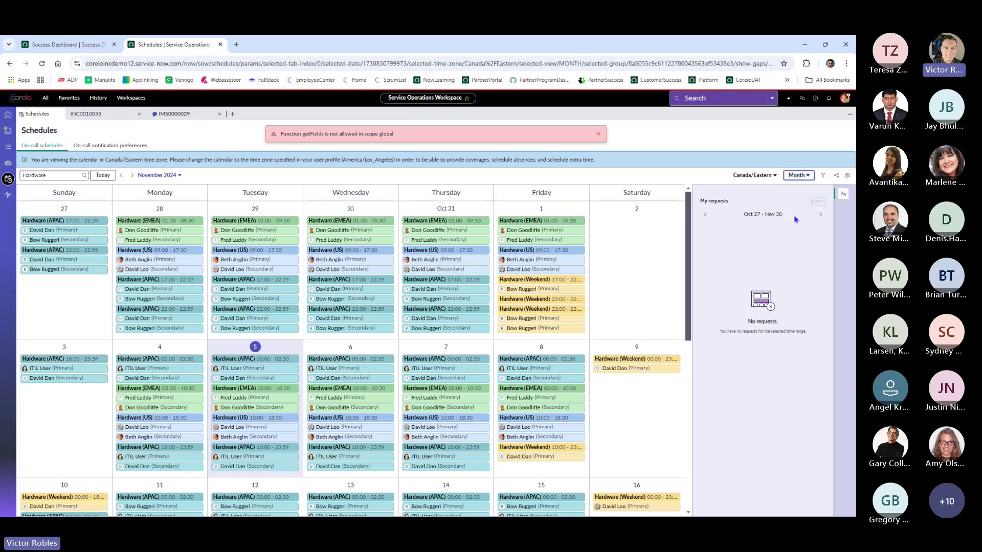
click(103, 175)
scroll(267, 365, down, 2)
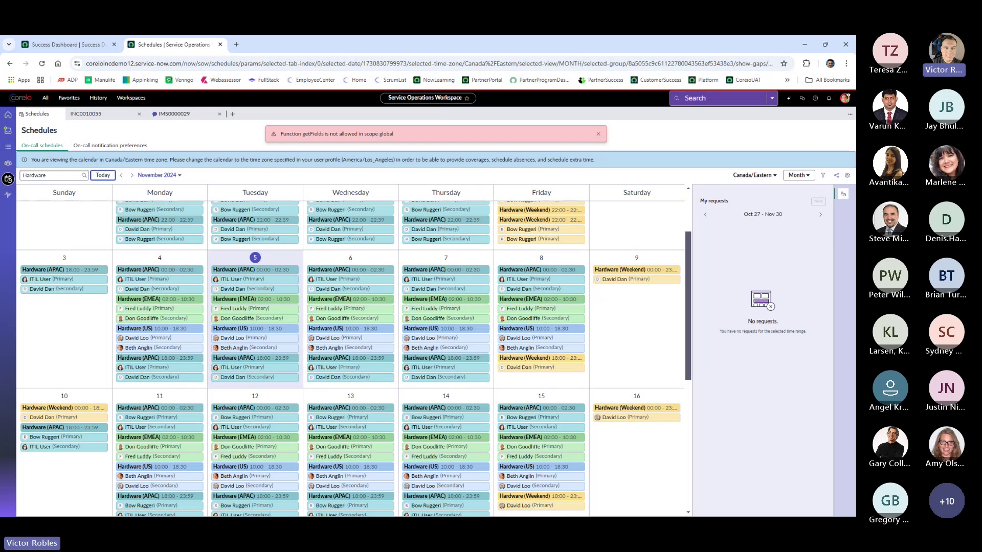
View the IT Agent Dashboard overview and return to the workspace home page.
click(8, 197)
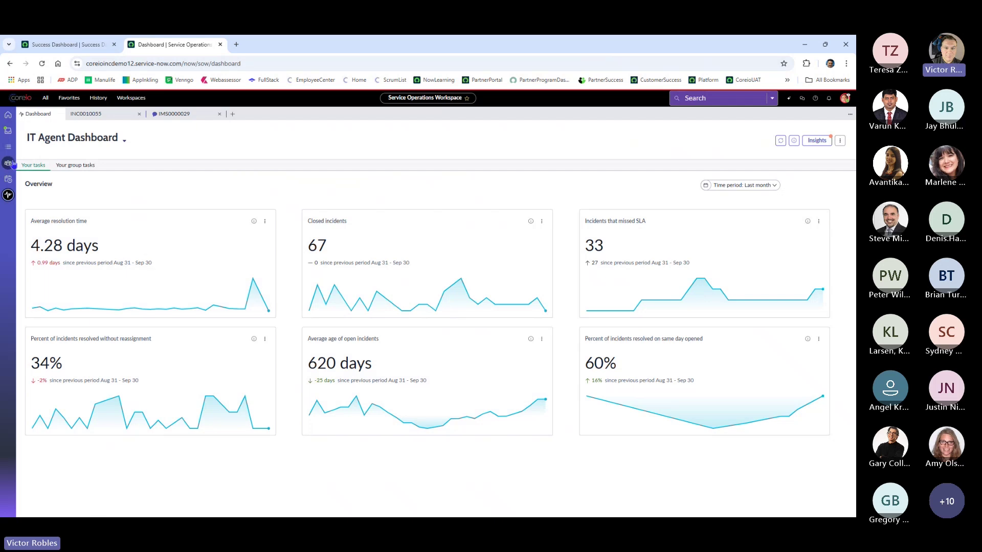
click(7, 114)
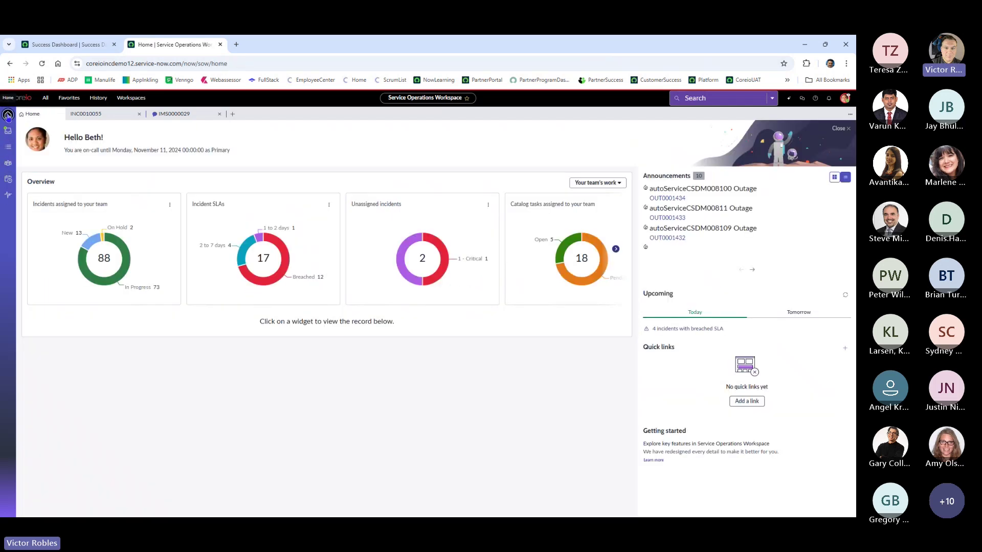
Open the Out of memory incident and inspect its composers for customer-visible additional comments and work notes.
click(97, 114)
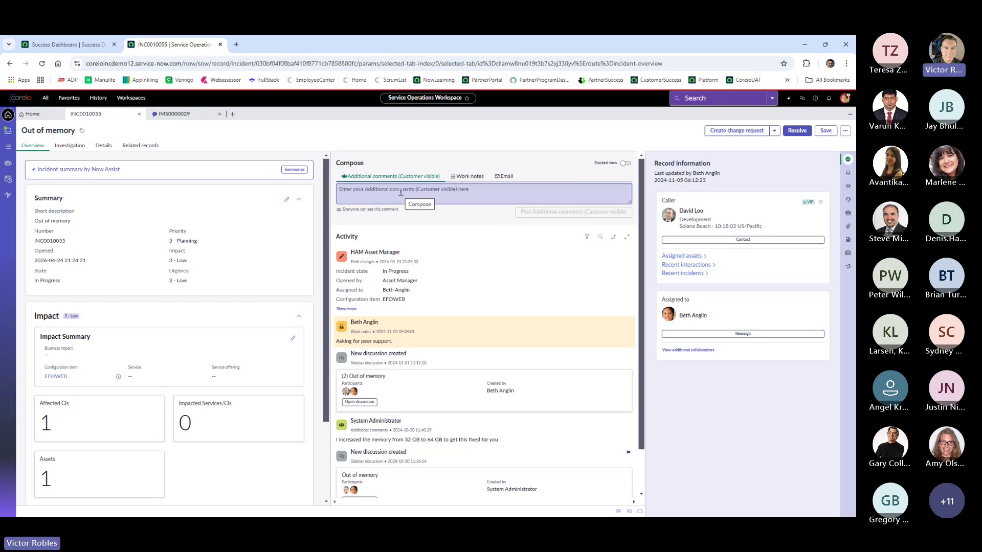
click(452, 197)
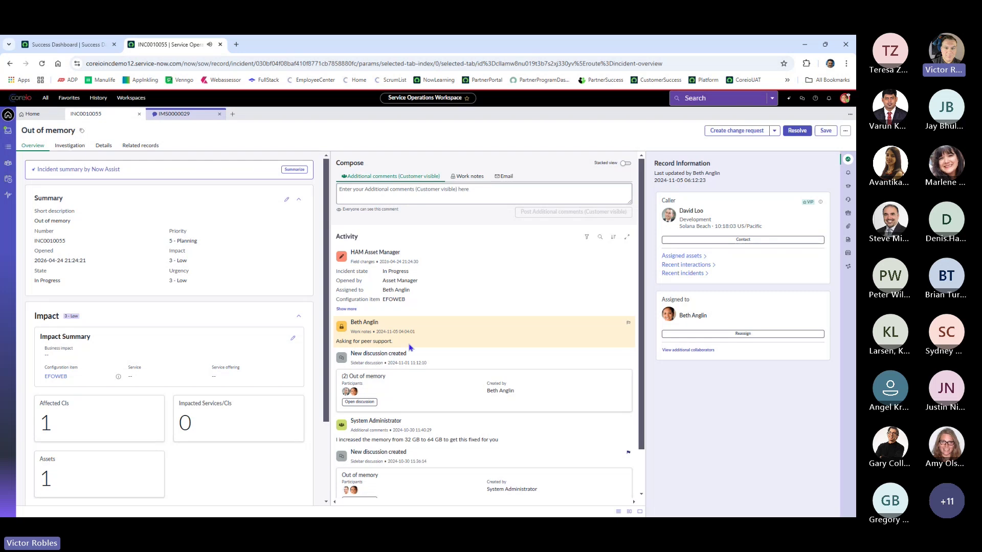
click(467, 176)
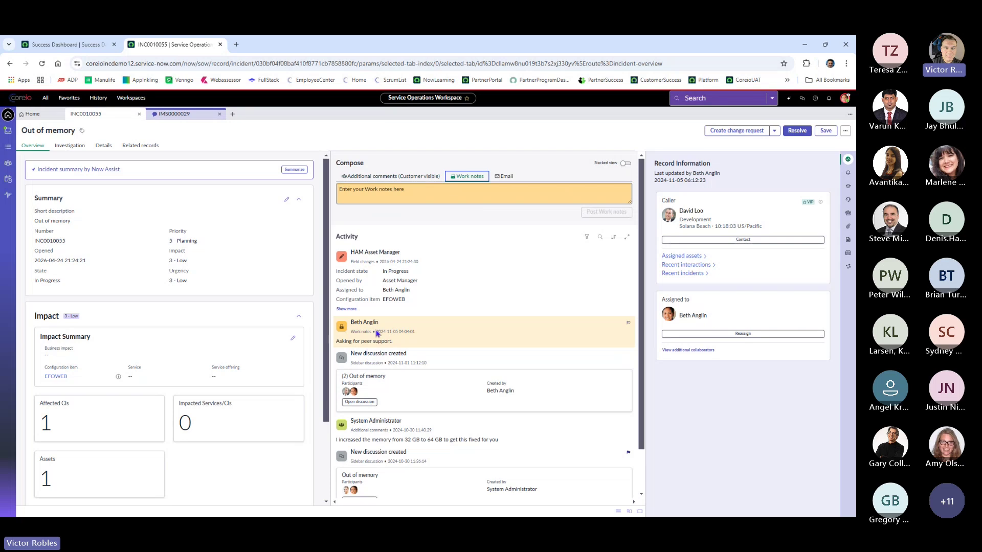
click(425, 196)
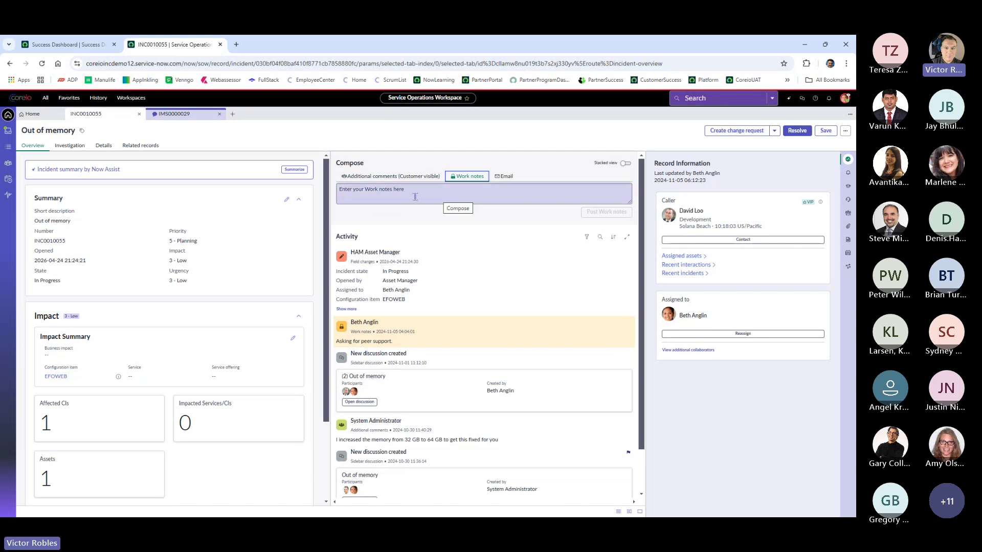
click(455, 289)
Compose an email from the Out of memory incident with the body "Test email." and send it to the caller.
click(506, 176)
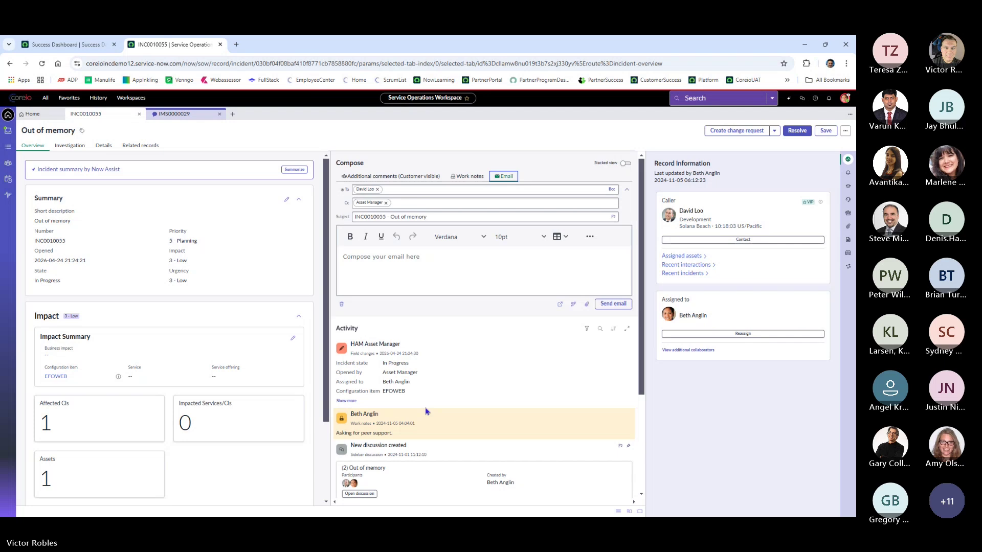
click(365, 259)
text(Test email.)
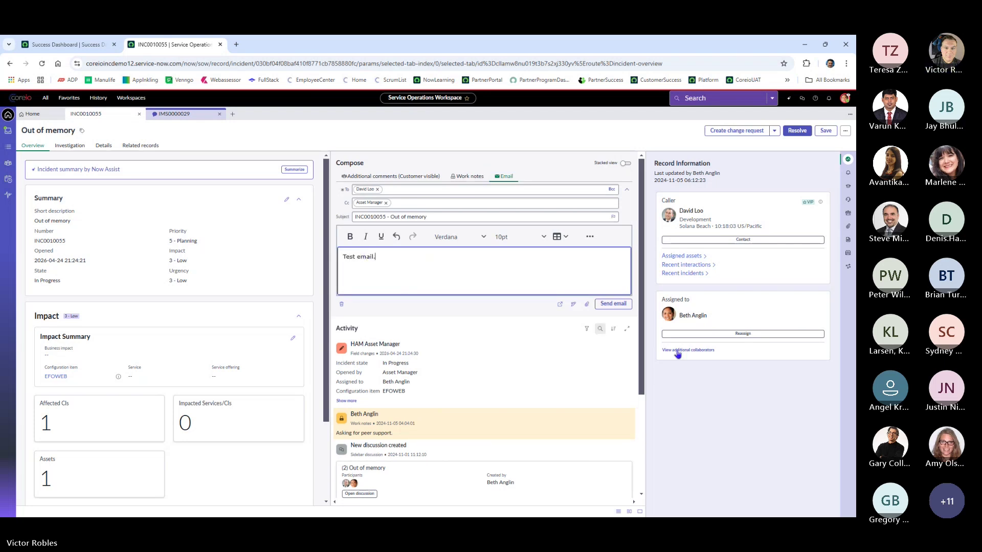
click(616, 305)
click(372, 276)
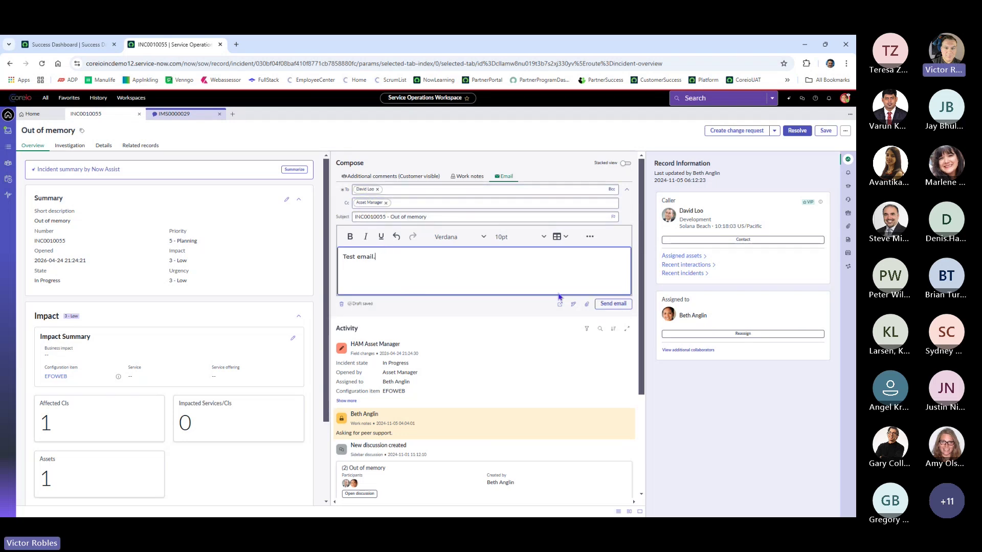
click(612, 303)
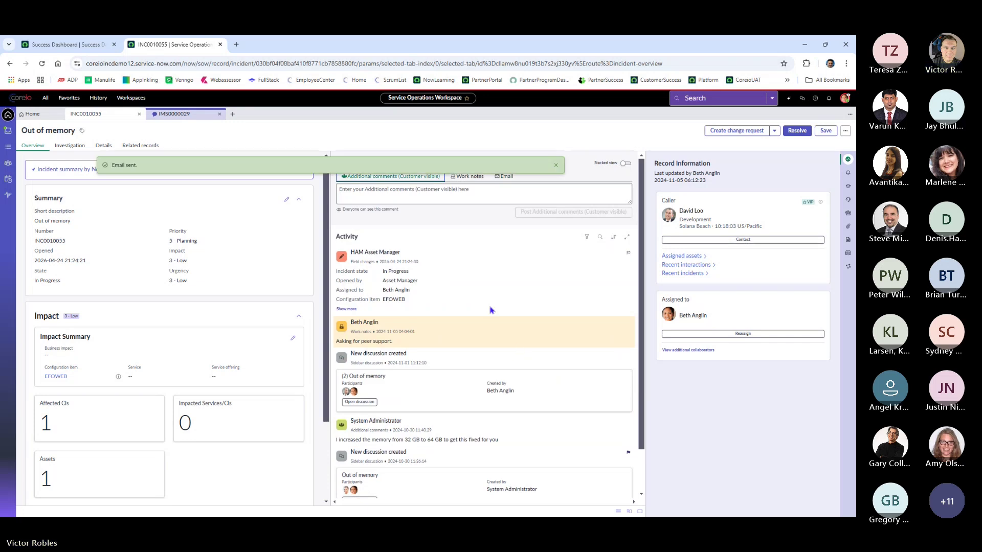
Open the older Out of memory discussion in the incident's activity, read its earlier messages and close it.
scroll(517, 353, down, 1)
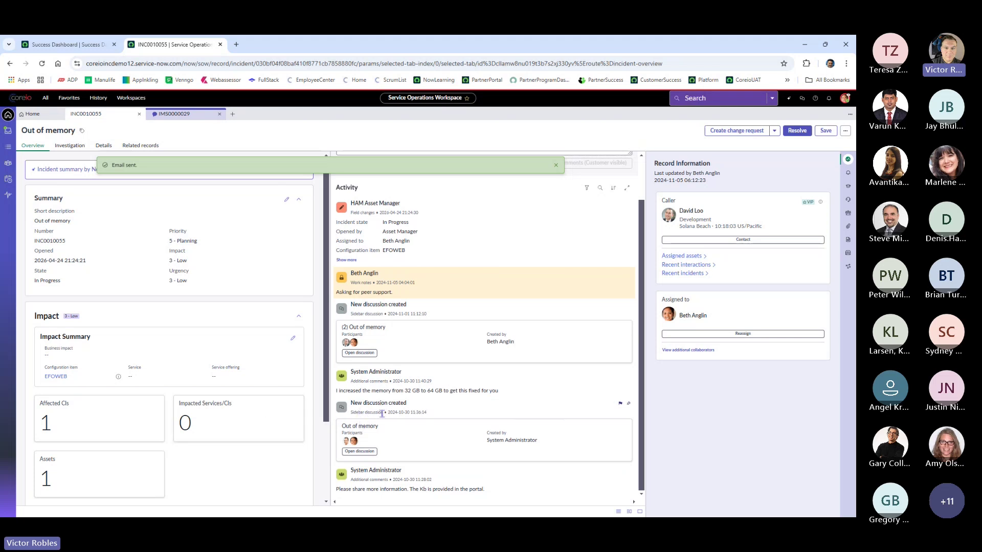
click(360, 453)
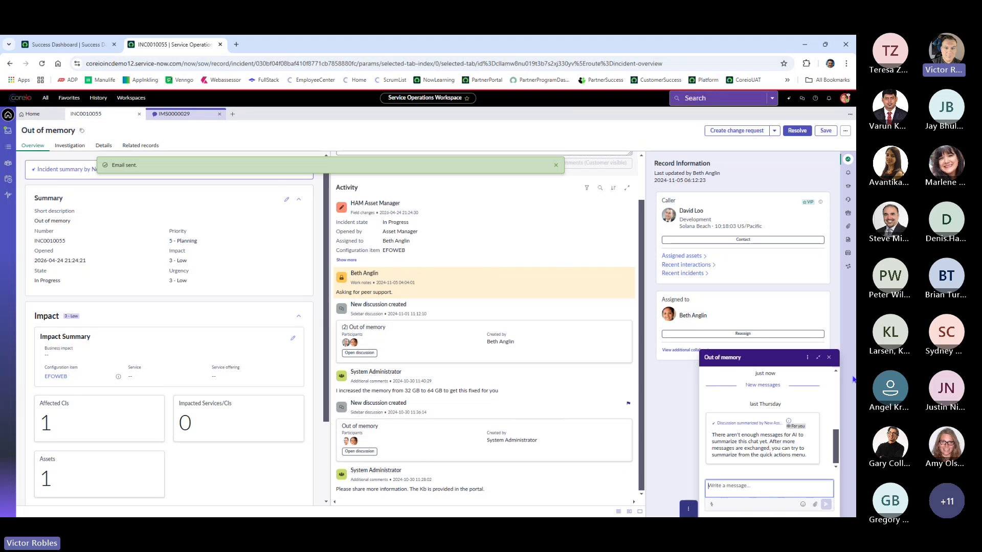
mouse_move(836, 449)
mouse_down()
mouse_move(833, 411)
mouse_move(831, 452)
mouse_up()
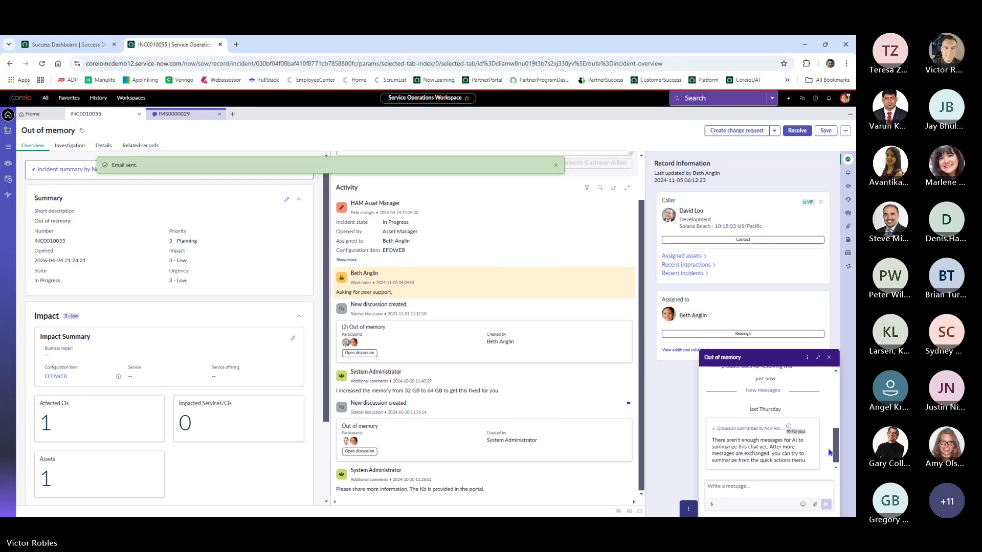
scroll(831, 455, up, 3)
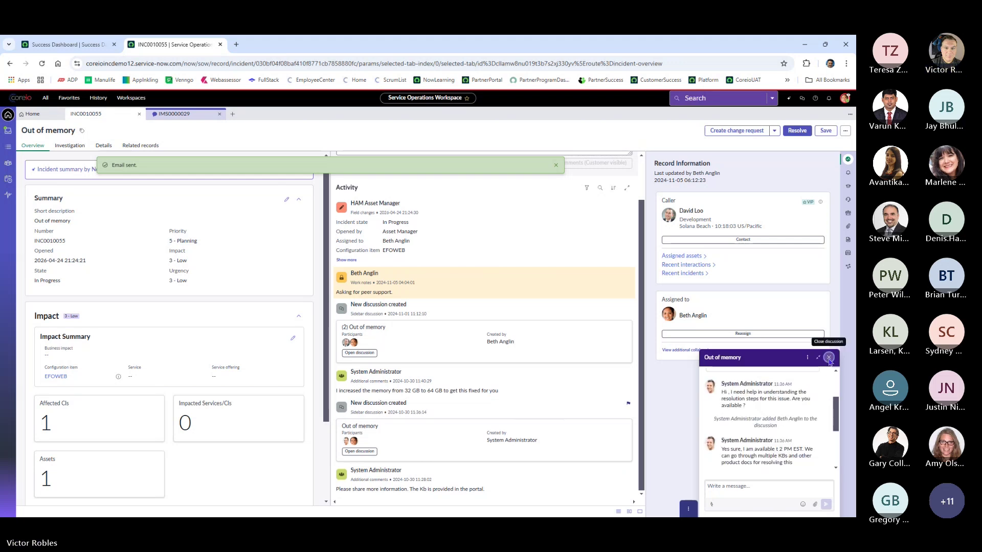
click(829, 357)
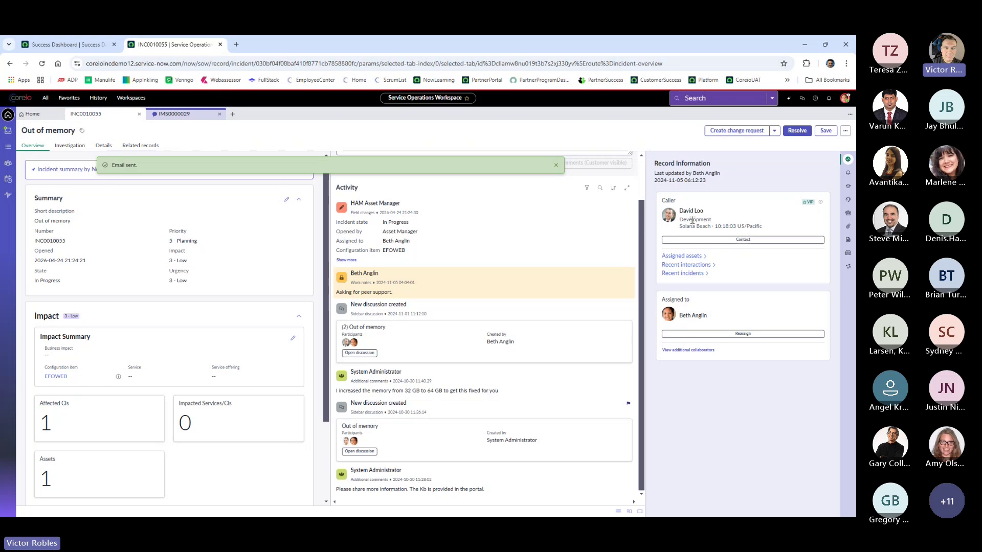
Check the incident's recommendations and the Agent Assist results, inspecting the actions available for the About Windows 10 article.
click(848, 174)
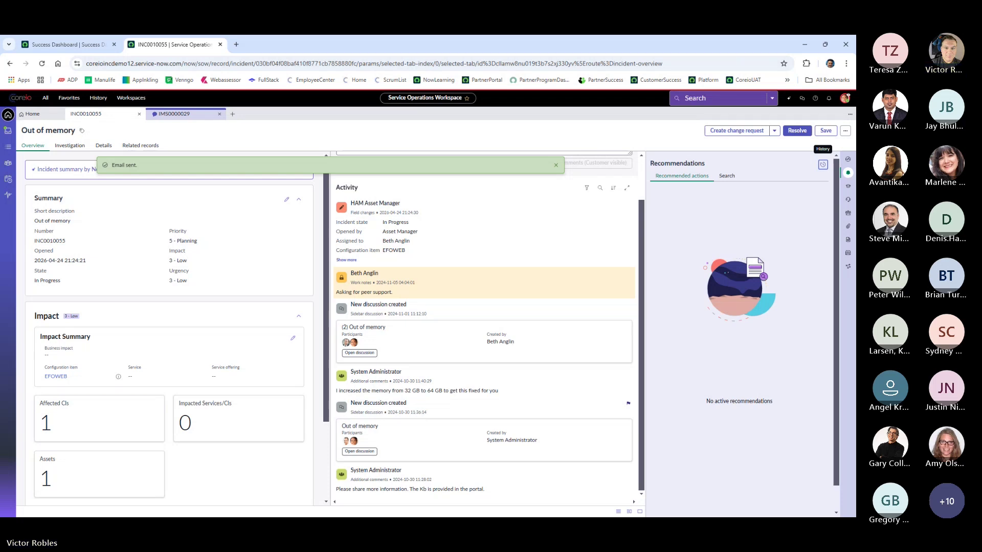
click(848, 189)
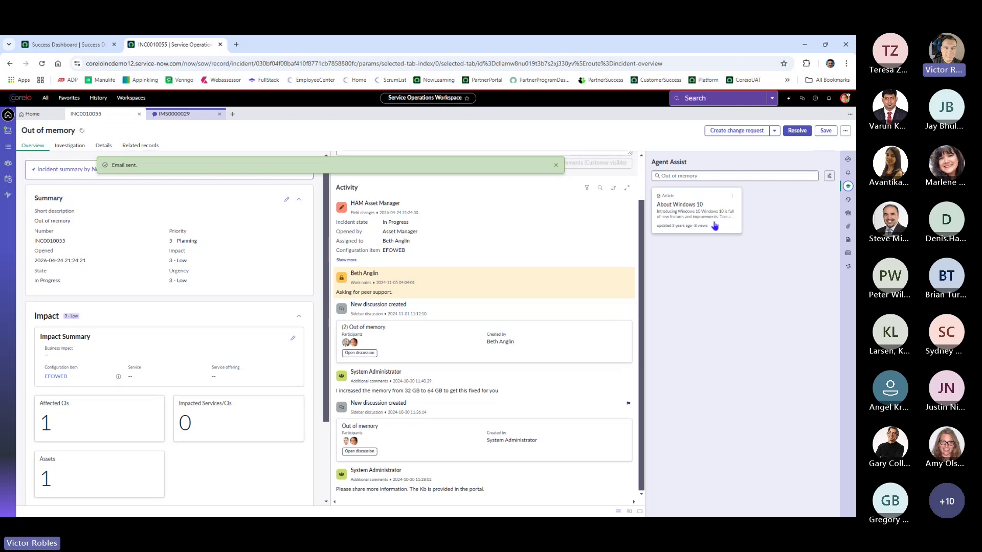
click(733, 198)
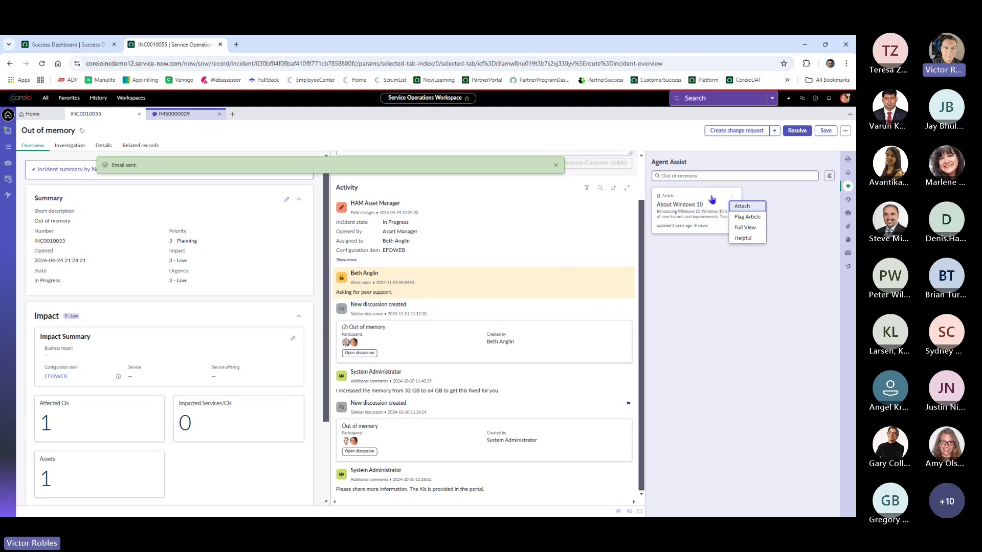
click(797, 225)
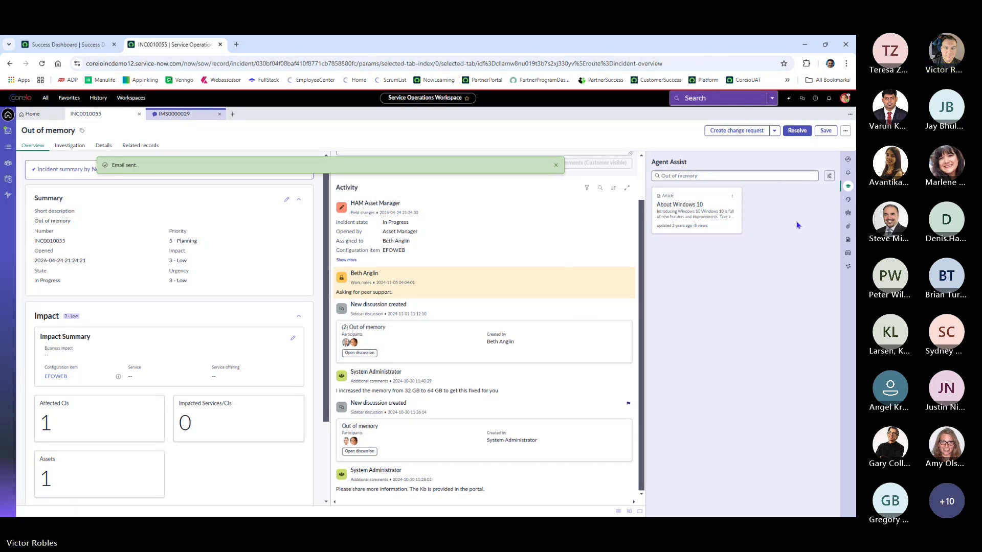
Review the Hardware on-call experts and shift details, check the Schedules calendar and return to the Out of memory incident.
click(848, 201)
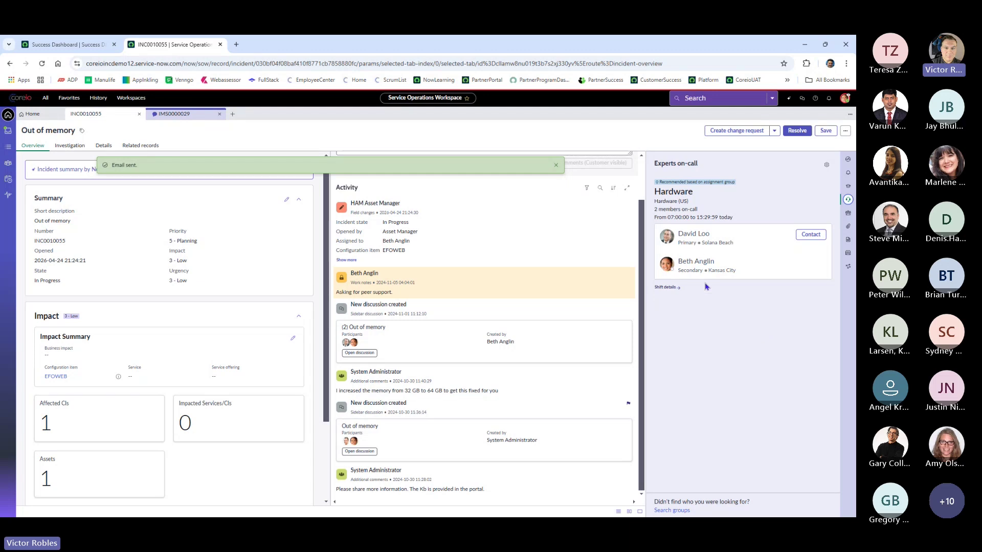
click(666, 288)
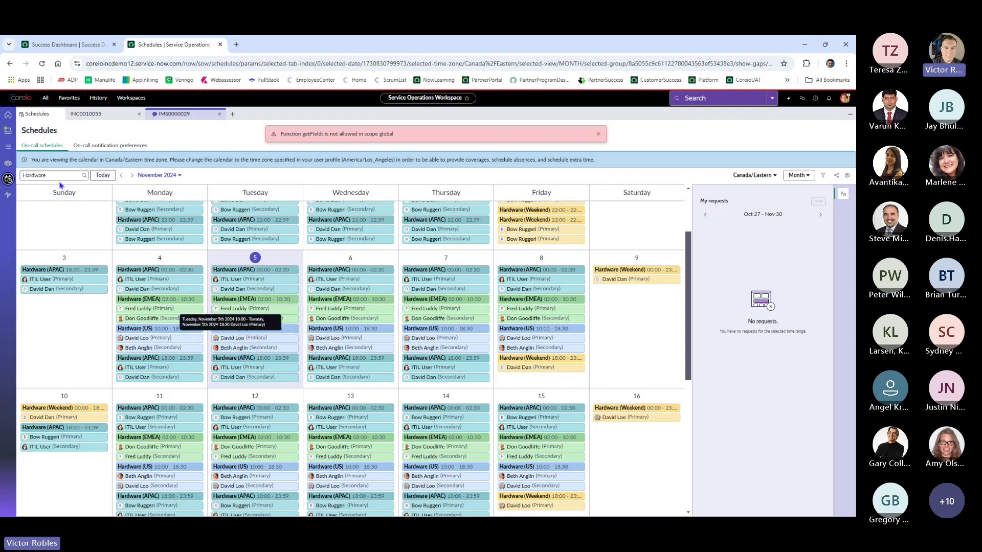
click(105, 117)
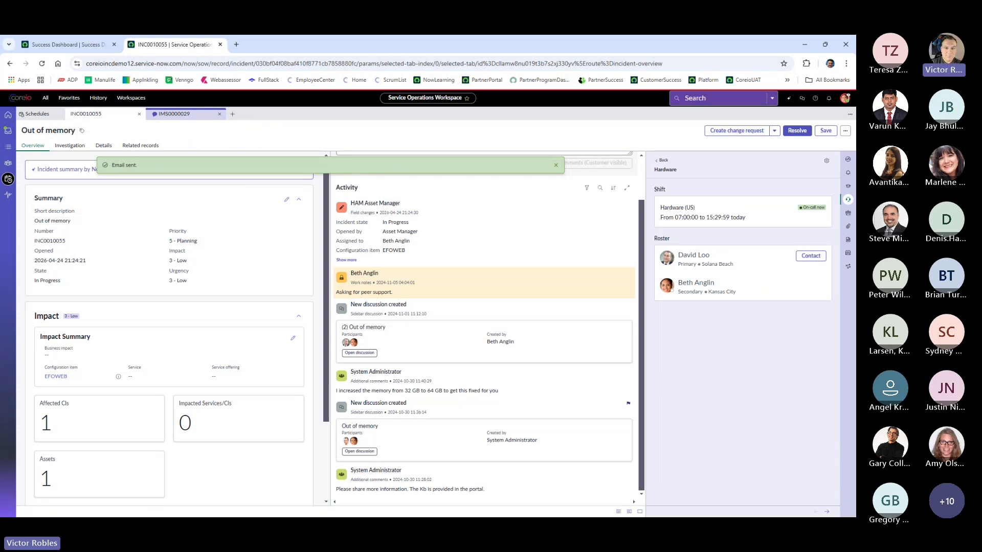
Show the incident's Collaborate discussions, and expand and collapse the agent inbox beside the record.
click(848, 215)
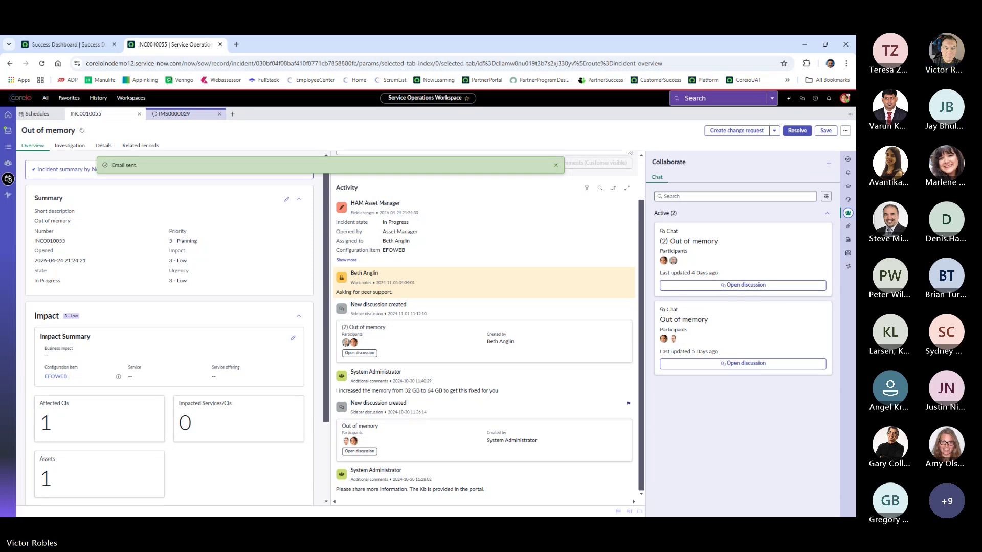
click(8, 132)
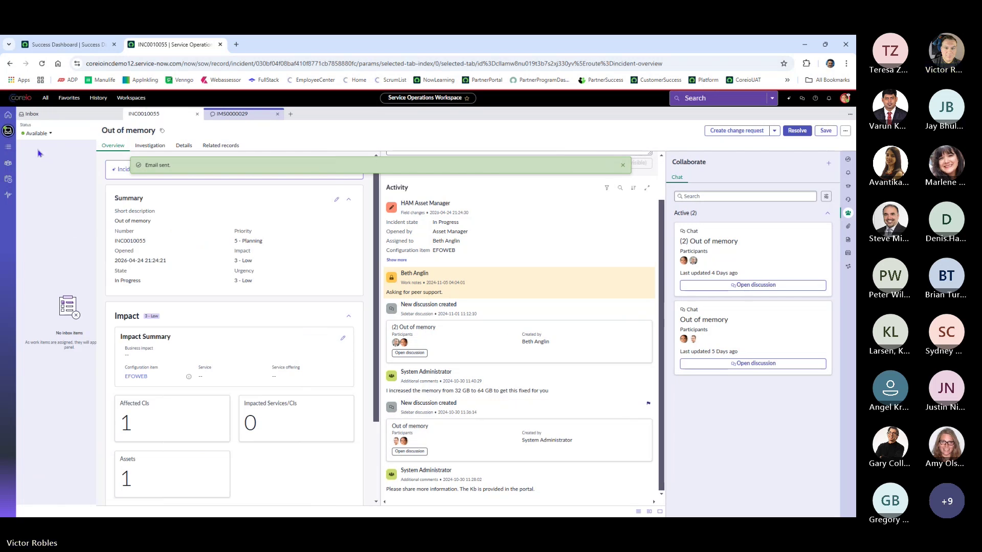
click(7, 132)
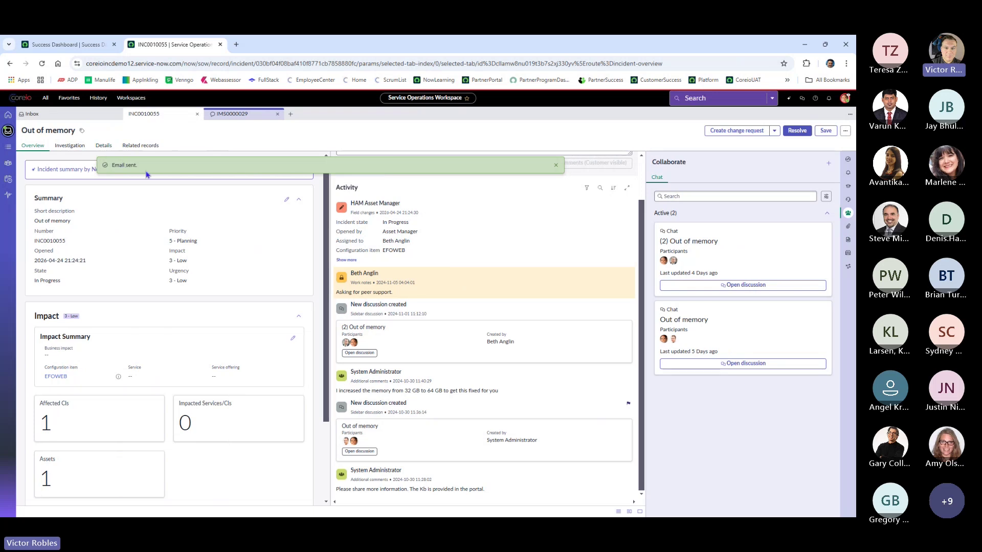
View the Details form of the Out of memory incident and return to its Overview.
click(103, 147)
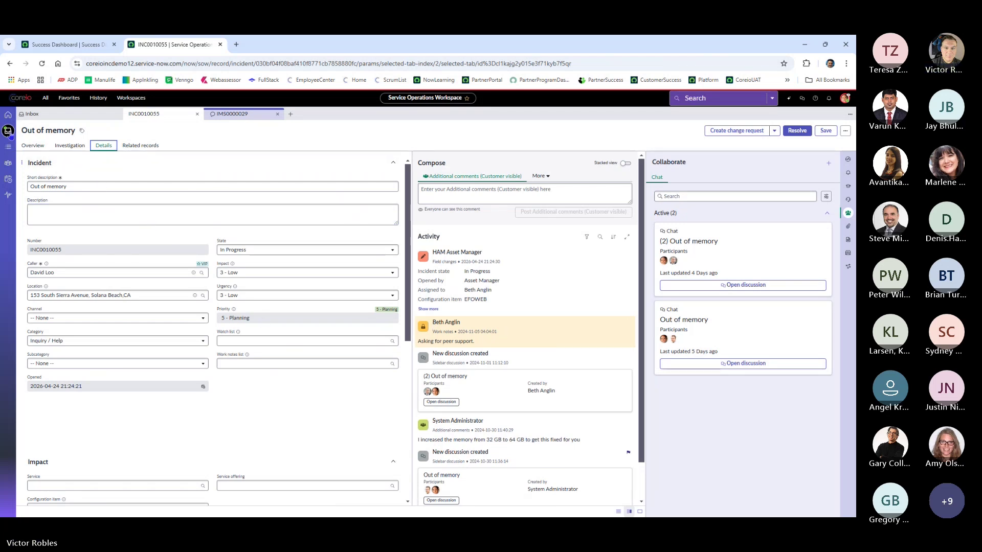
click(36, 147)
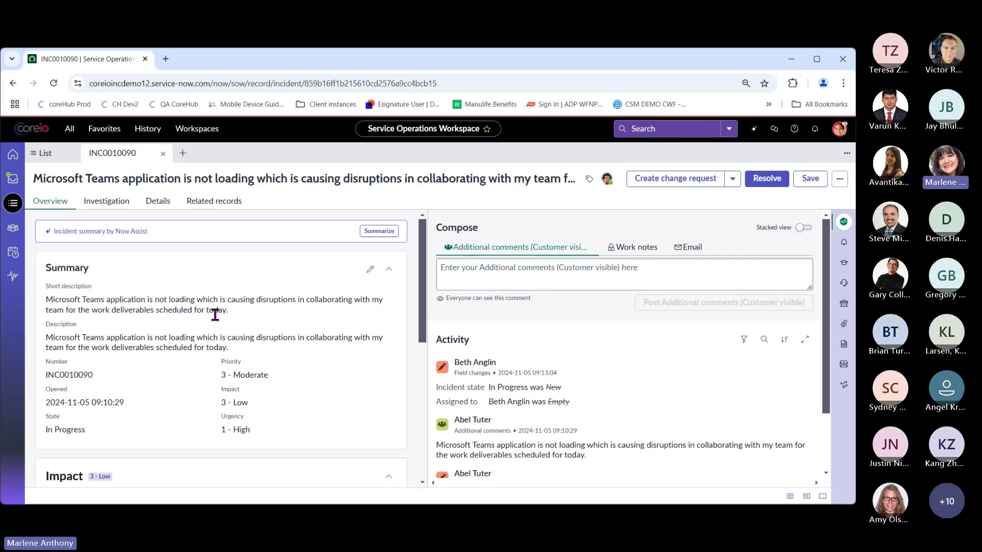
Post a customer-visible comment on the Microsoft Teams incident asking the caller which Teams version is installed, to troubleshoot further.
click(486, 268)
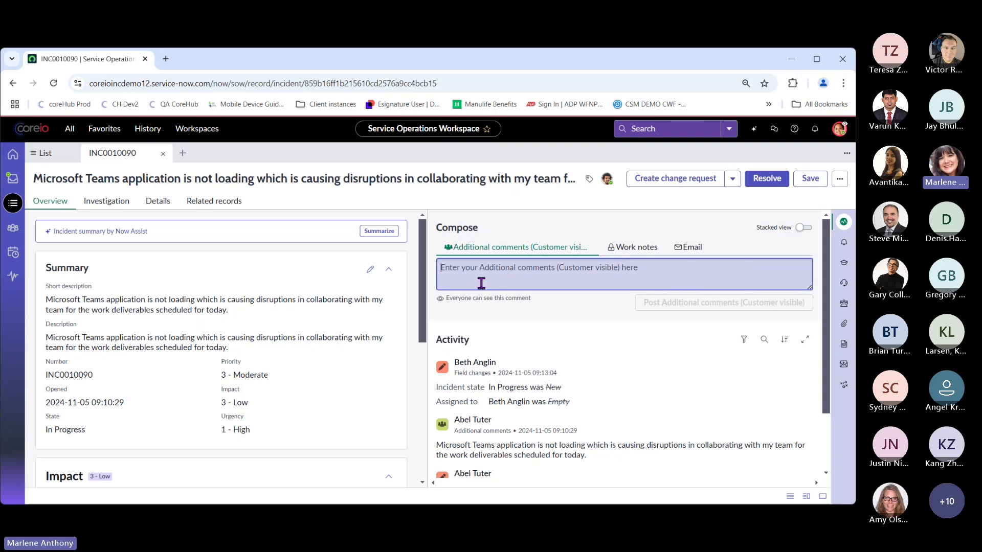
text(Hi Abel, Please let me know Teams version that is installed on your system to be able to troubleshoot further)
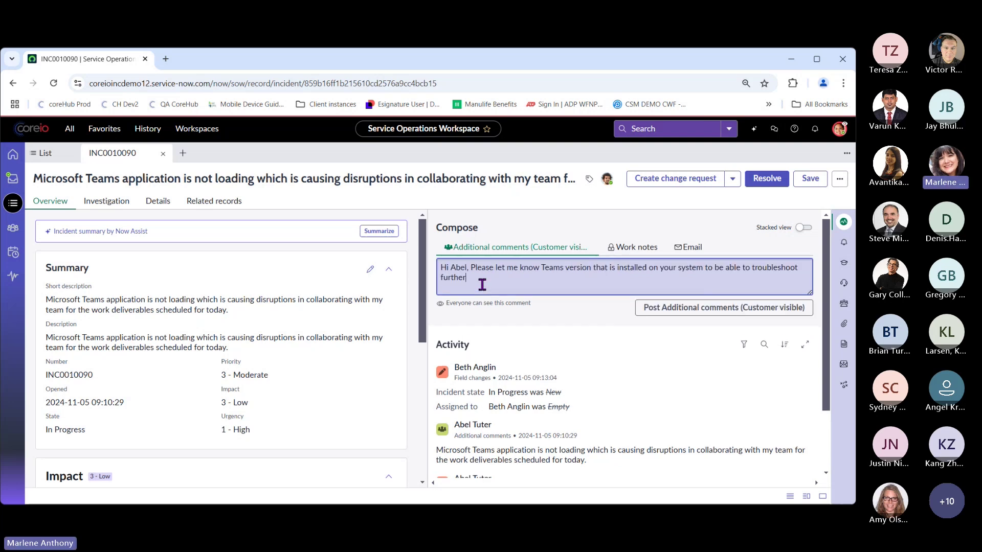
click(667, 311)
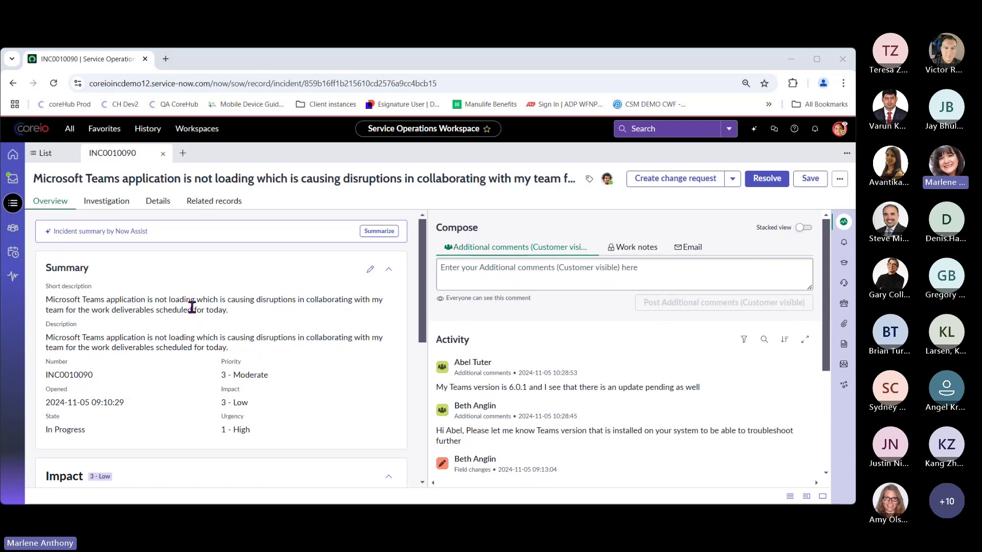
Post a customer-visible comment requiring version 6.0.7 or above, asking the caller to upgrade per the attached KB article and restart the system.
click(505, 270)
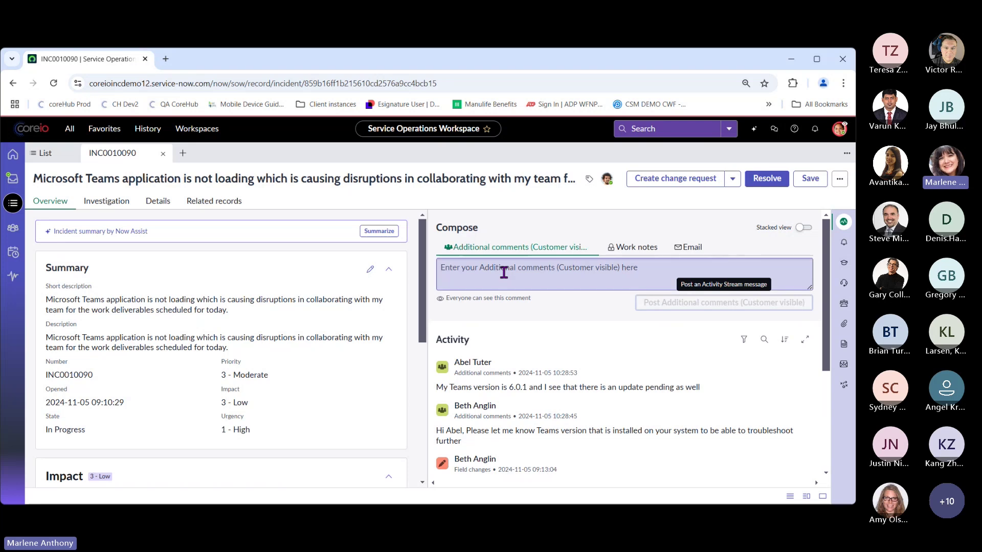
text(Ok so as per latest company standards, you would need to be on version 6.0.7 and above to experience seamless connectivity. Request you to follow the attached KB article and follow the steps to upgrade. Post upgrade please restart your system, and it should resolve your issue.)
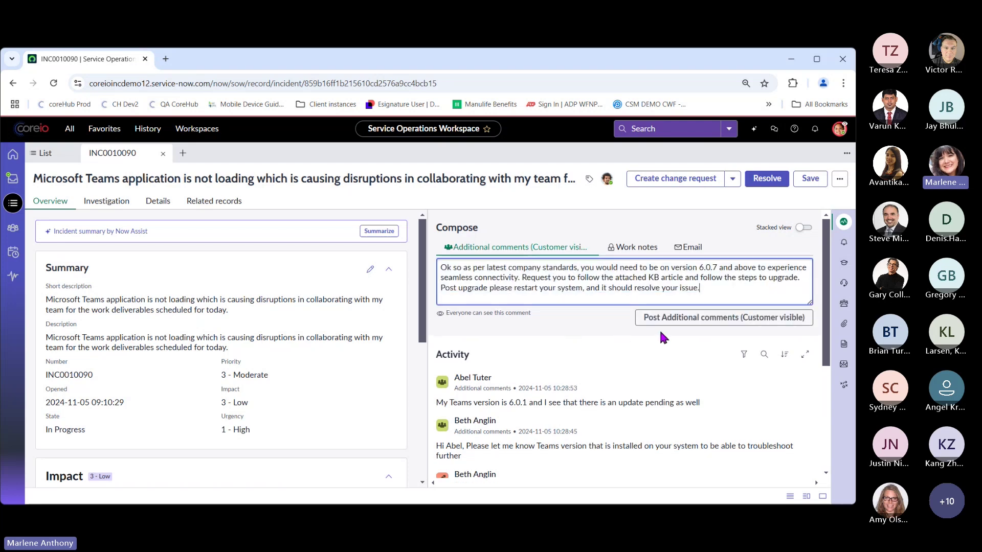
click(694, 325)
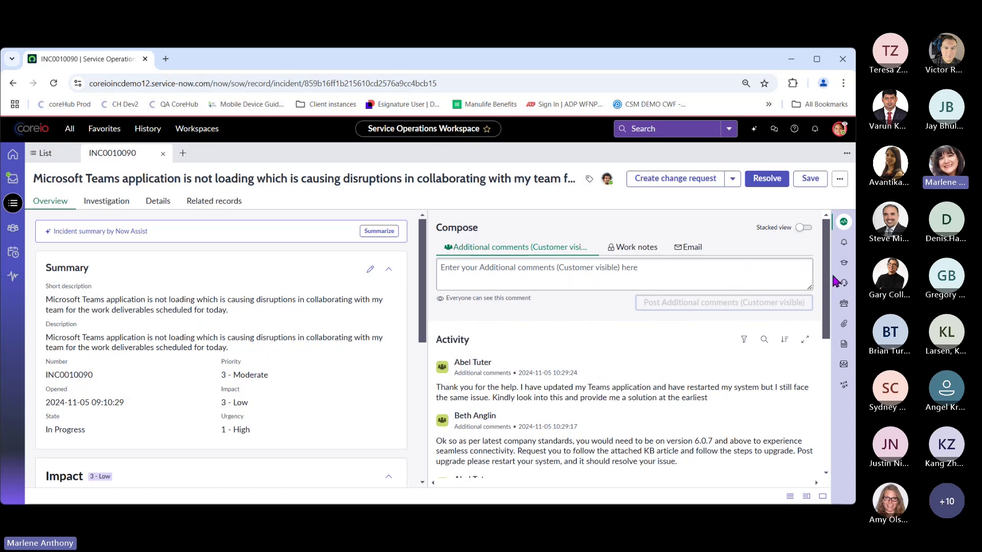
Set up a new Sidebar discussion for the Microsoft Teams incident, searching participants for "don" and adding the colleague with a profile photo.
click(844, 303)
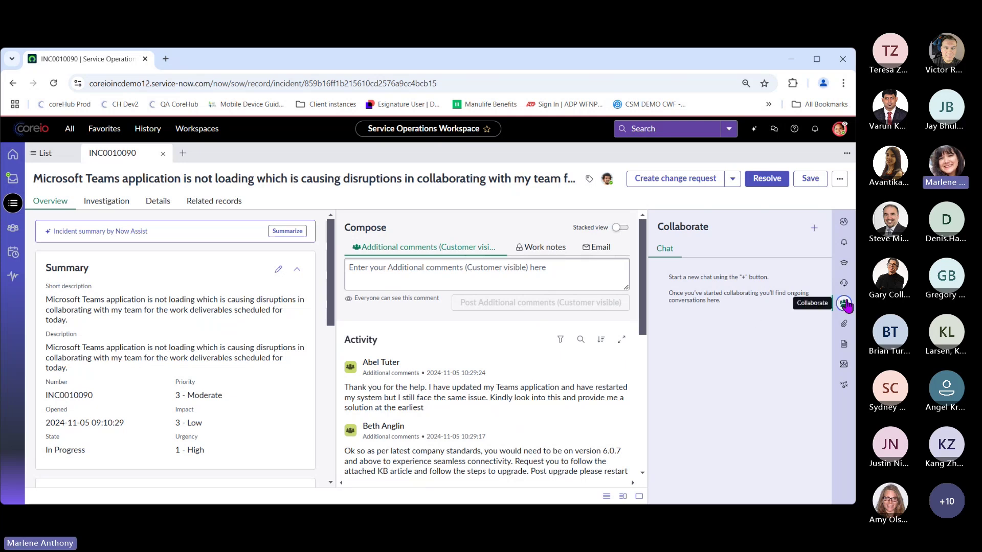
click(814, 228)
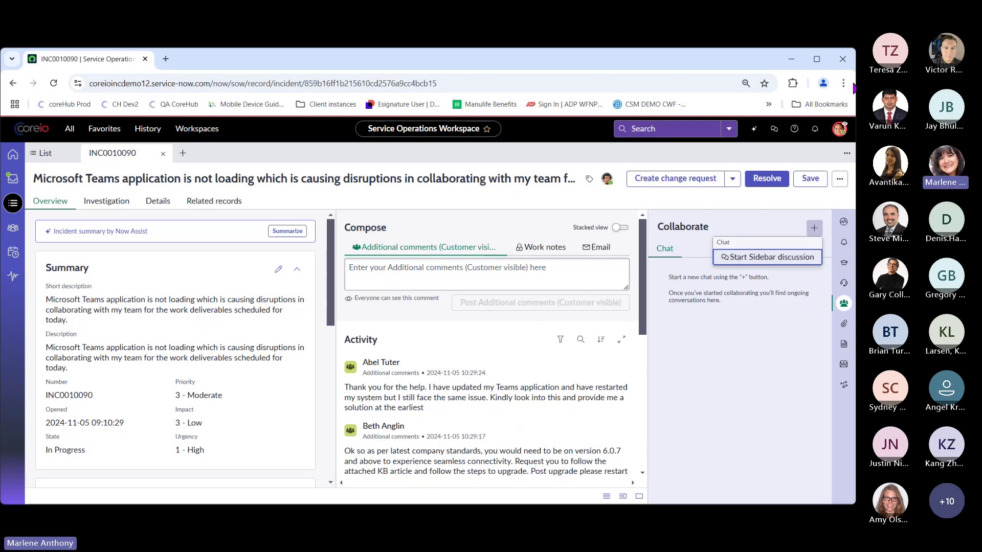
click(767, 257)
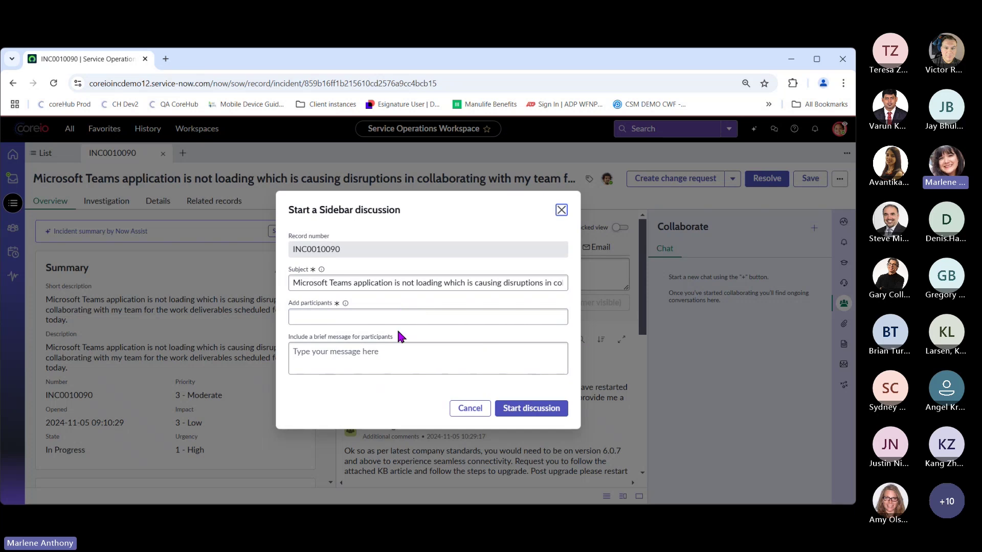
click(397, 314)
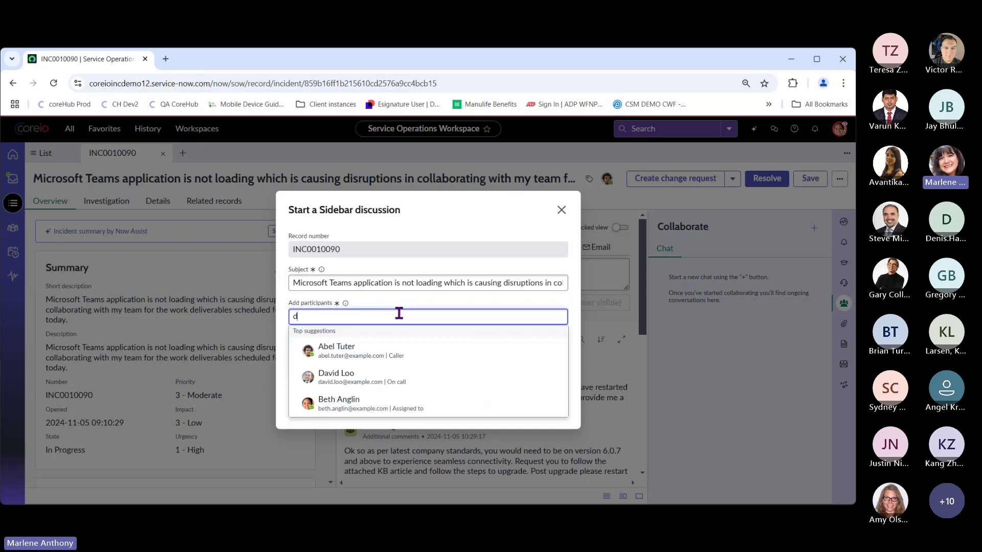
text(don)
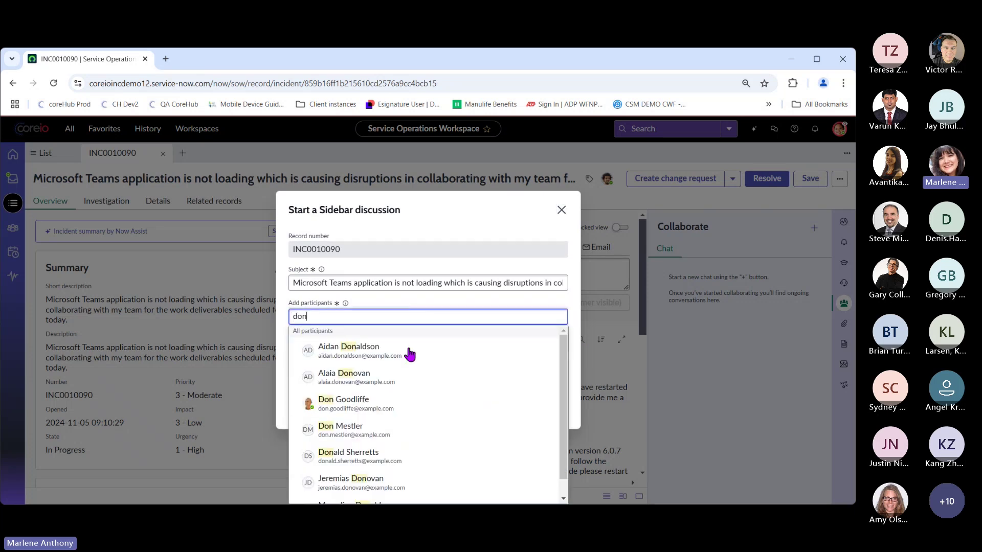
click(373, 403)
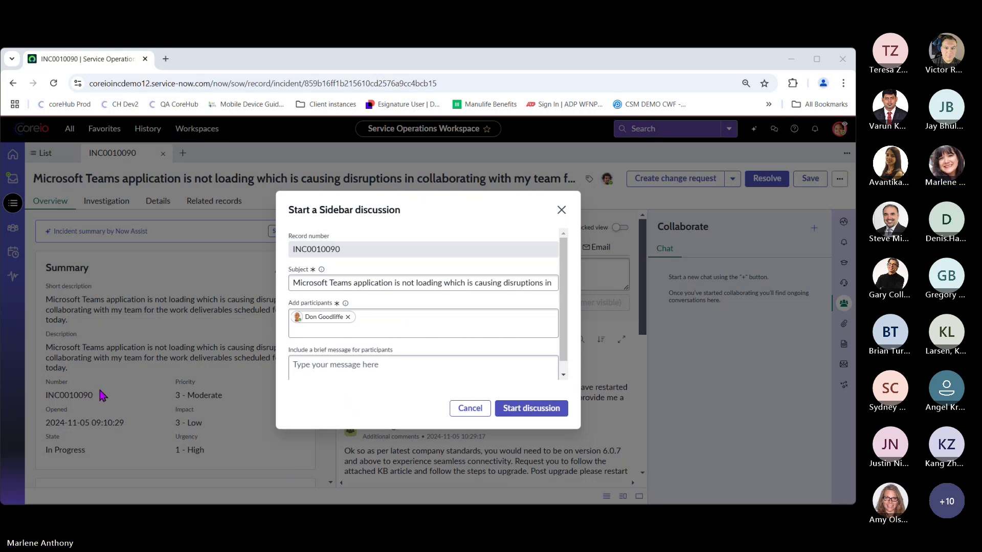
Paste the prepared message asking for next steps after the failed Teams upgrade and restart, and start the discussion.
click(401, 364)
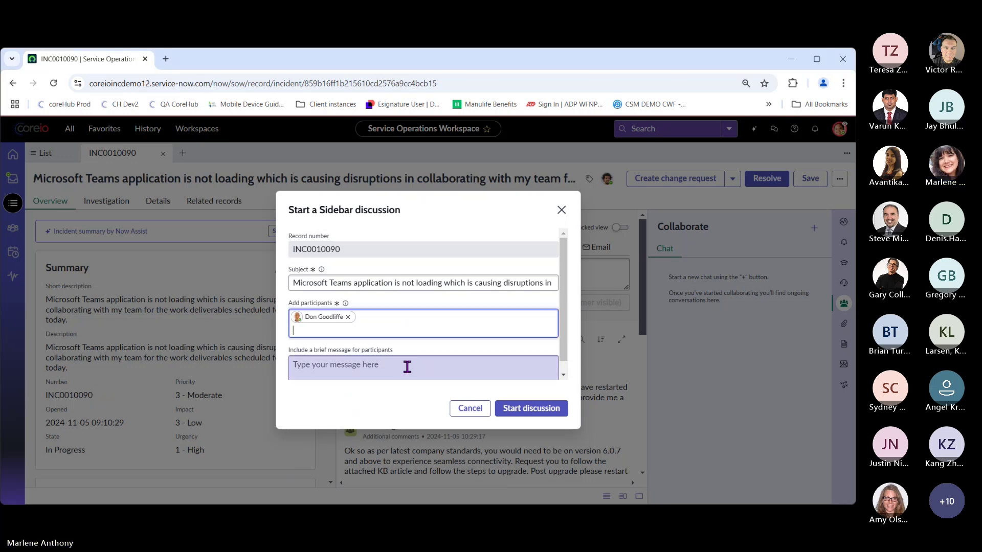
key(ctrl+v)
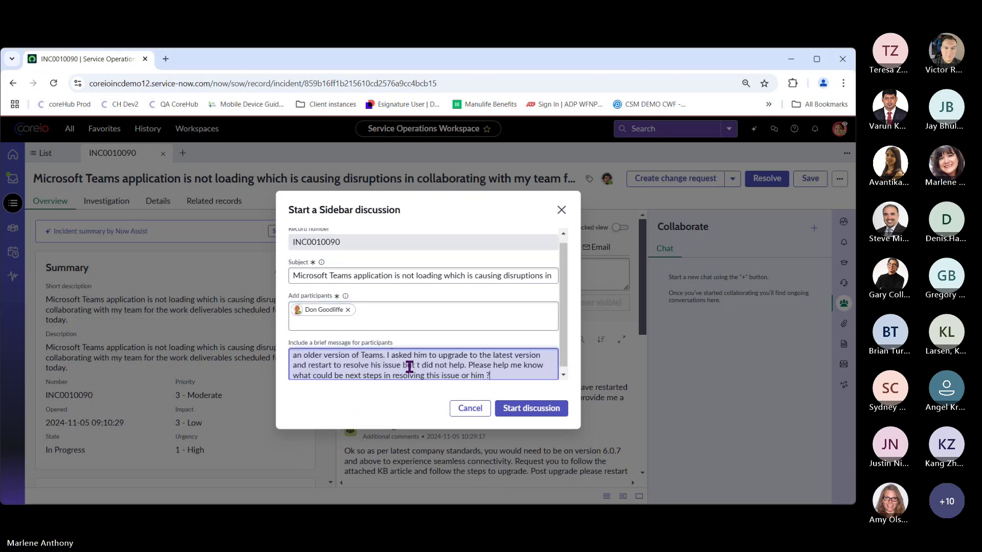
click(524, 412)
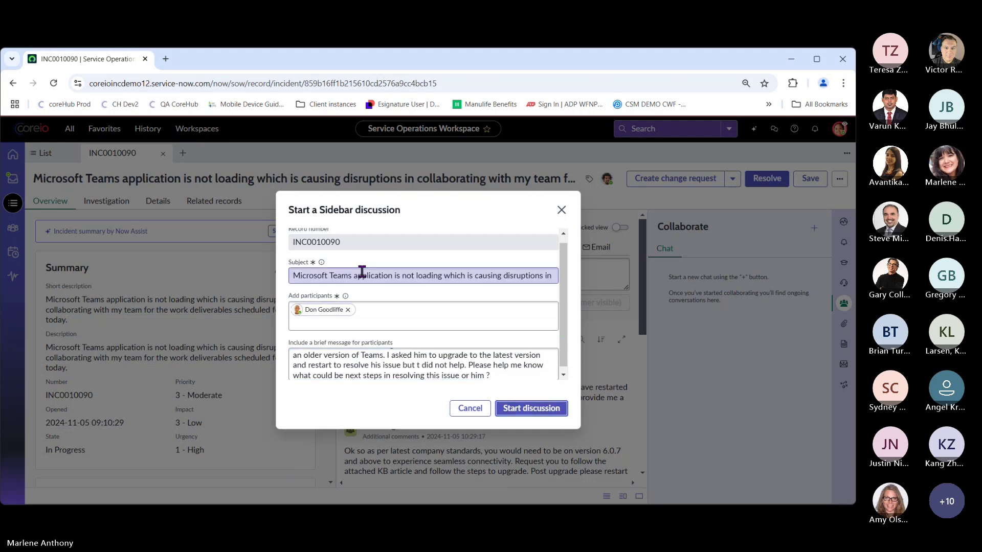
click(499, 405)
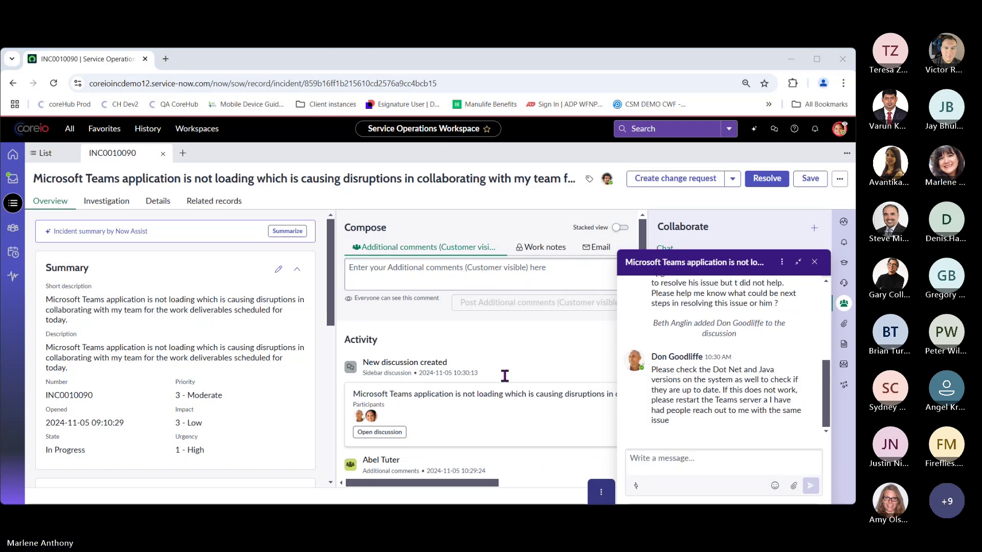
Try to summarize the Sidebar discussion with Now Assist using the /summarize quick action.
click(772, 467)
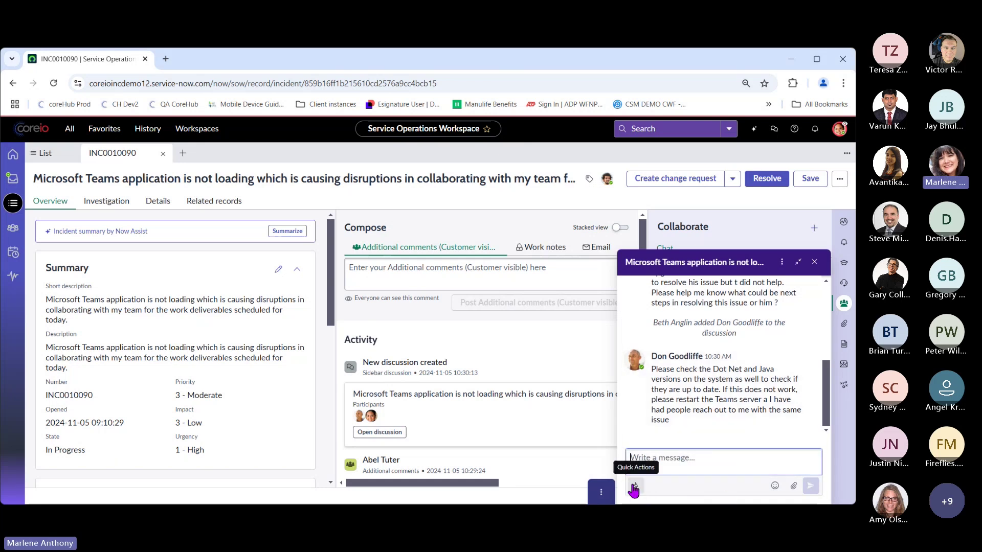
click(634, 488)
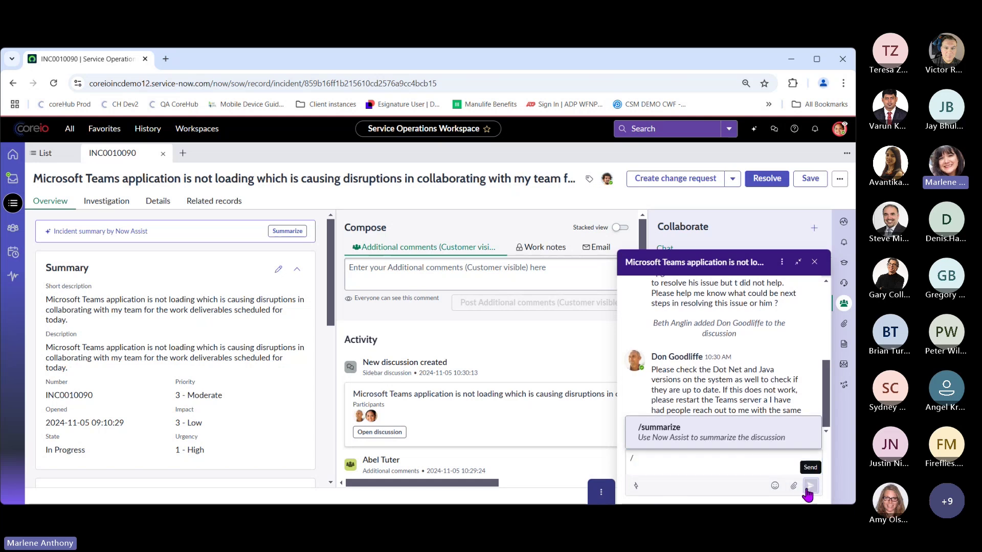
click(734, 449)
click(811, 486)
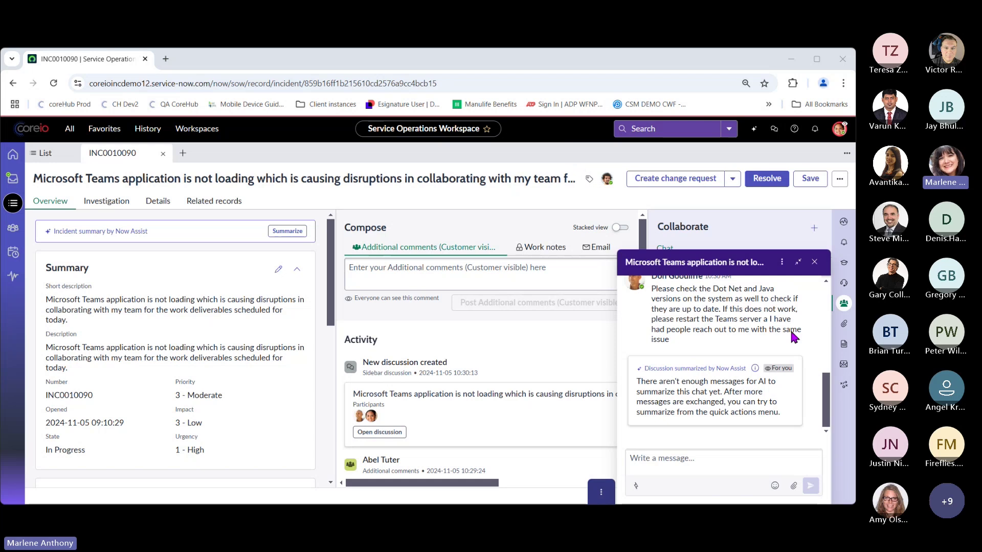
Send the discussion message "Were you able to find any Knowledge articles for this issue?".
click(703, 461)
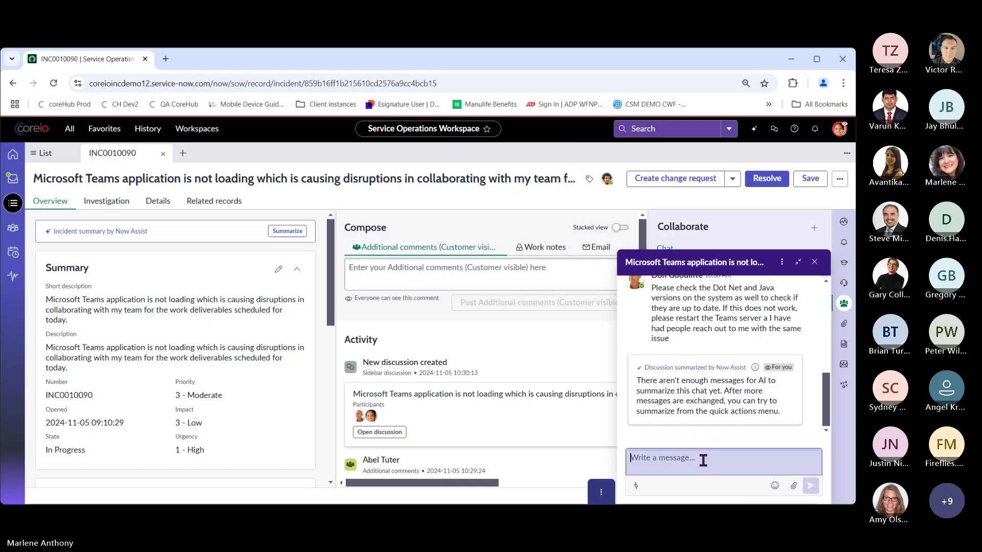
text(Were you able to find any Knowledge articles for this issue?)
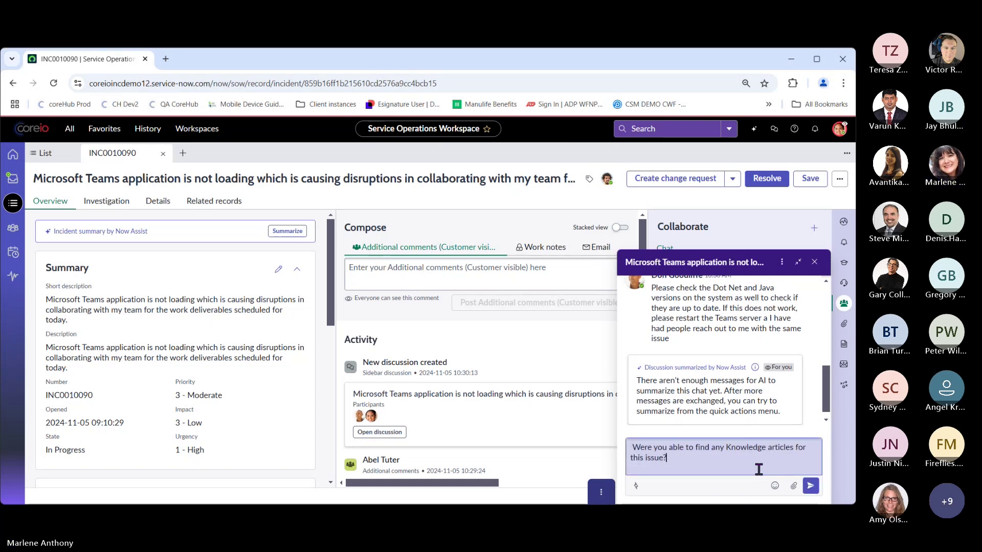
click(811, 486)
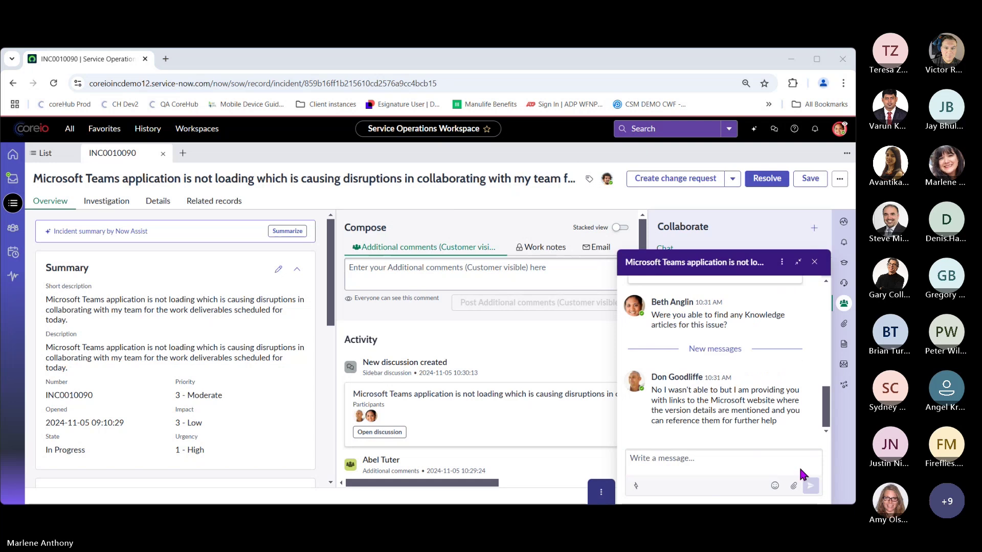
Reply in the discussion with thanks for the links, stating that the Java application needs an update for Teams to function seamlessly.
click(680, 455)
text(Thank you , I did go through the links and now I have the solution to this. The Java application needs an update as well for Teams to function seamlessly.)
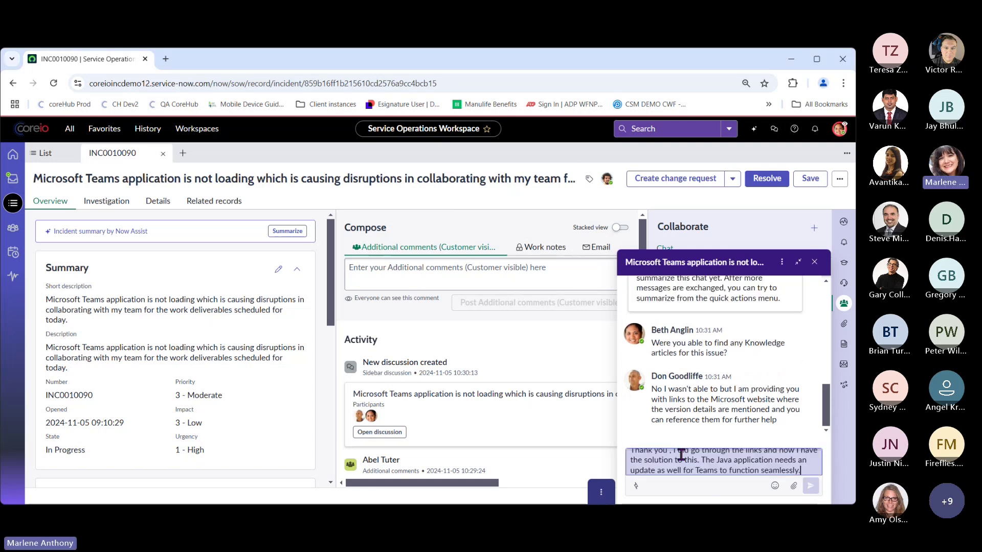
click(812, 485)
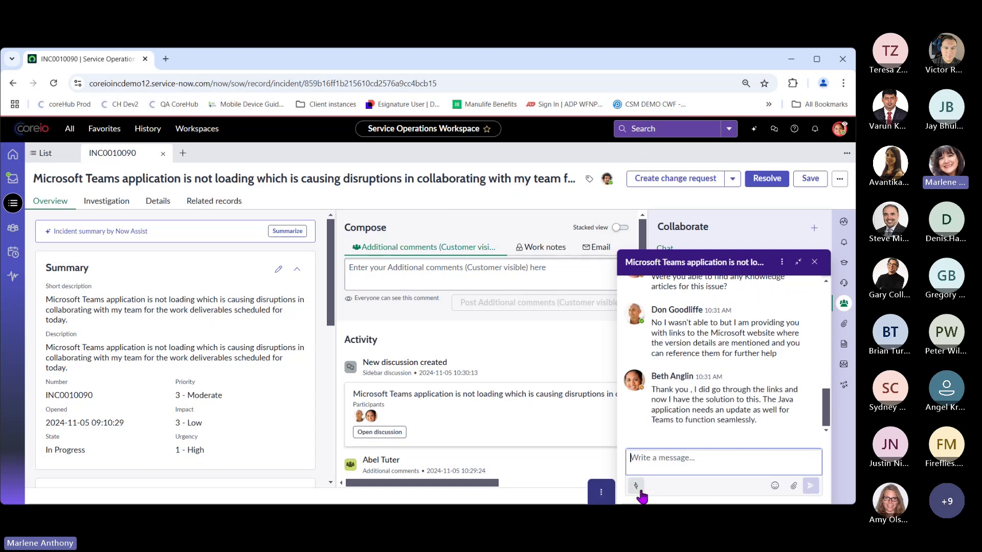
Try the /summarize command again on the extended Sidebar discussion.
text(/)
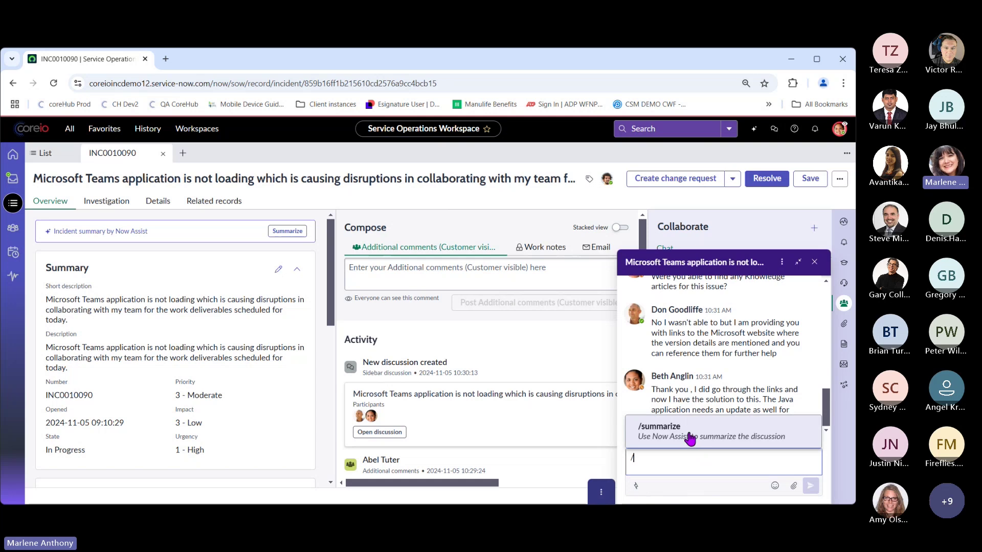
click(691, 434)
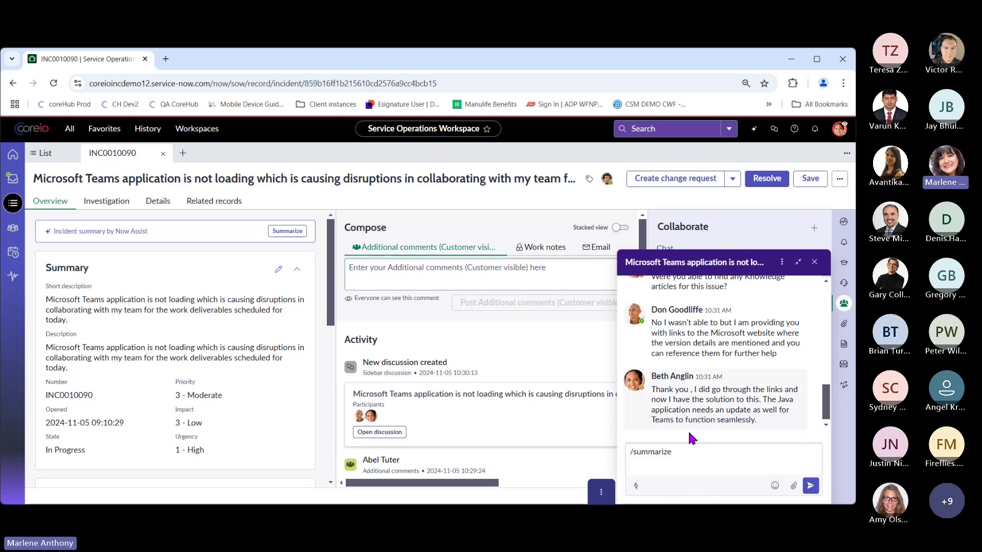
click(811, 486)
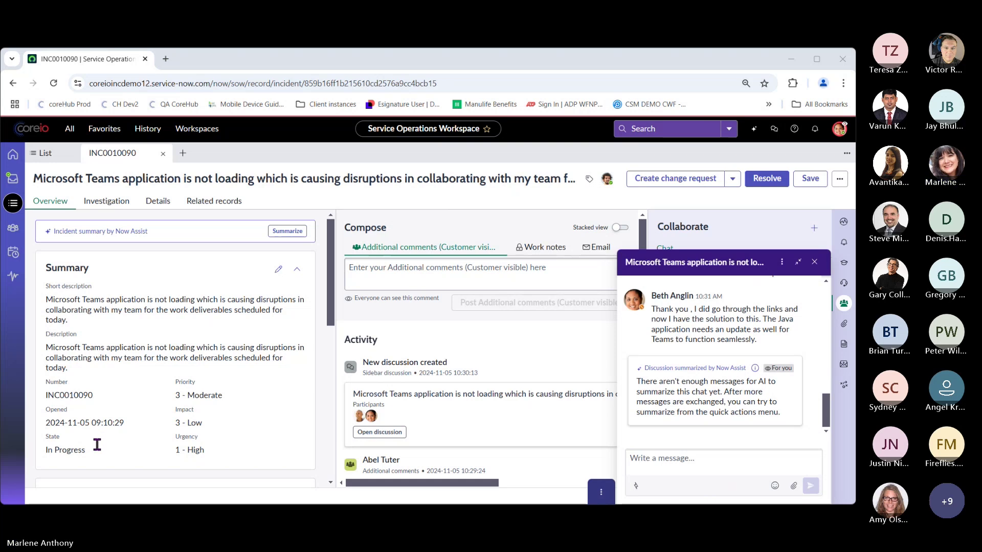
Send the colleague a short discussion message giving thanks and saying "this helps".
click(675, 457)
text(Thanks Don, this helps)
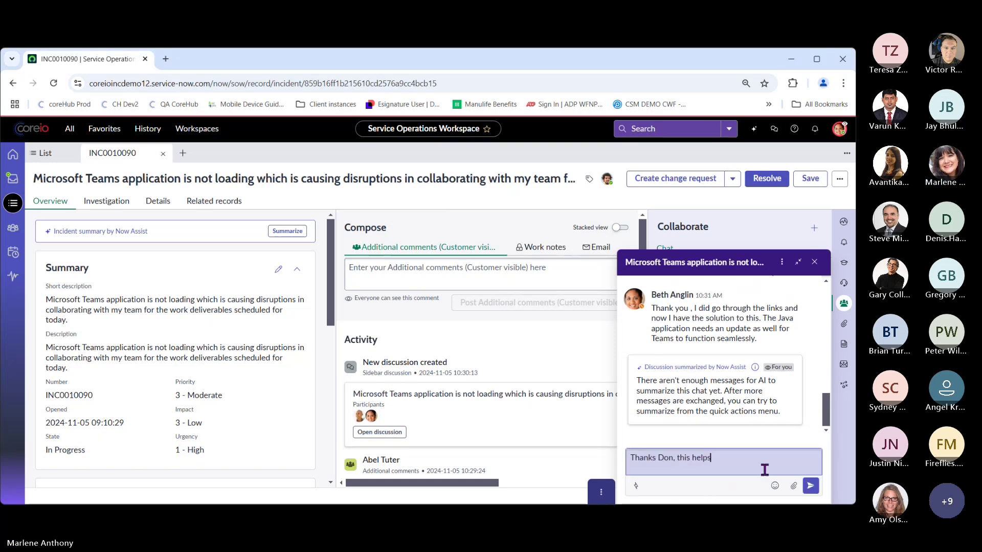
key(Return)
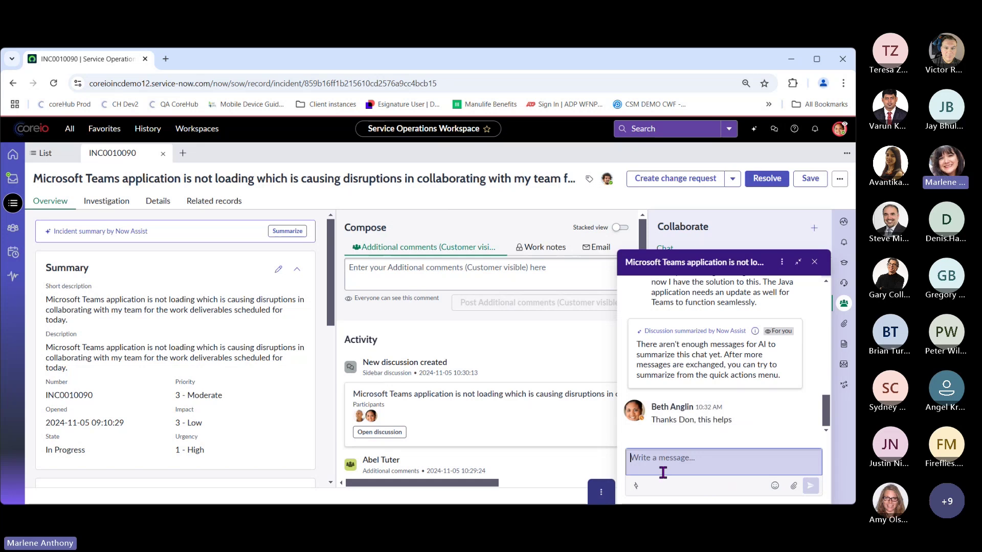
Generate a Now Assist summary of the Sidebar discussion with /summarize and review its points from the beginning.
click(642, 487)
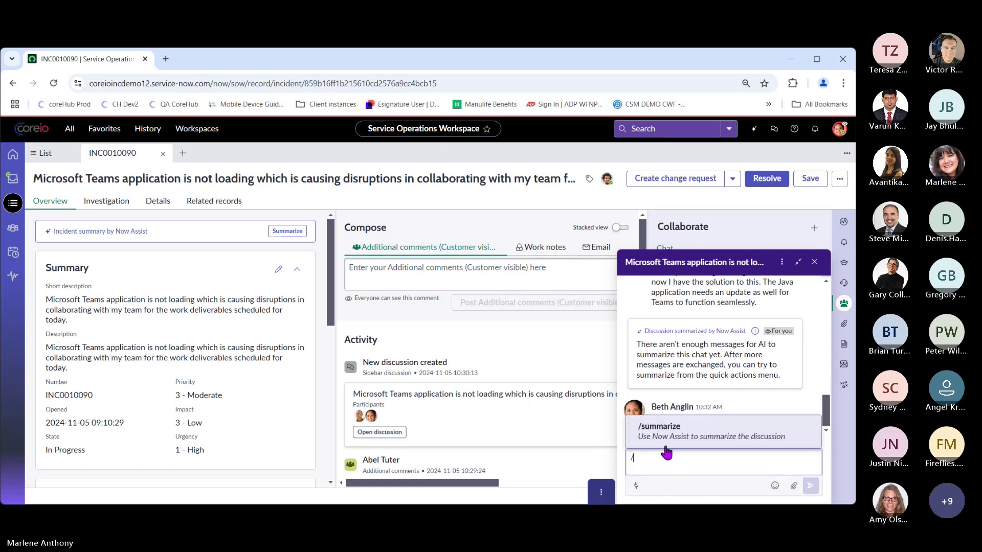
click(668, 441)
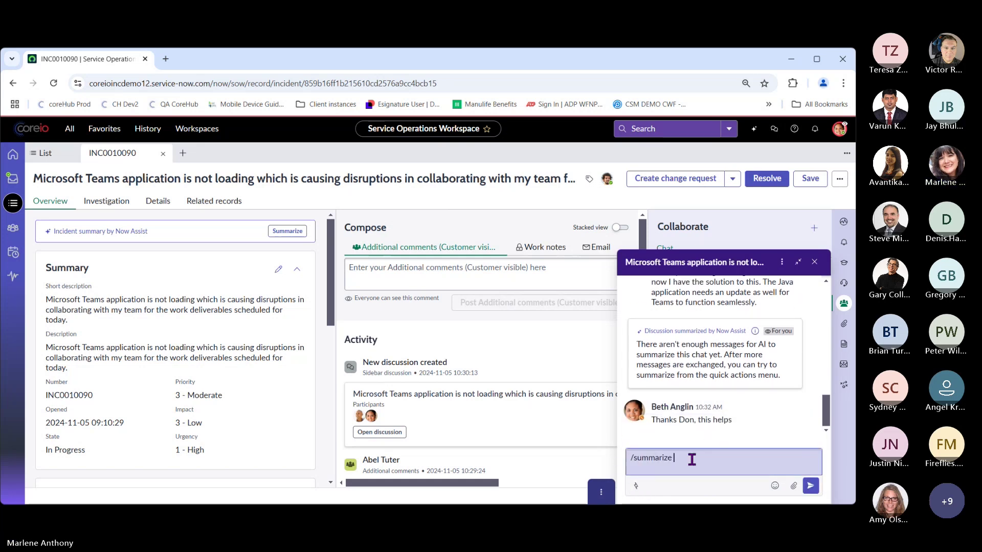
click(811, 487)
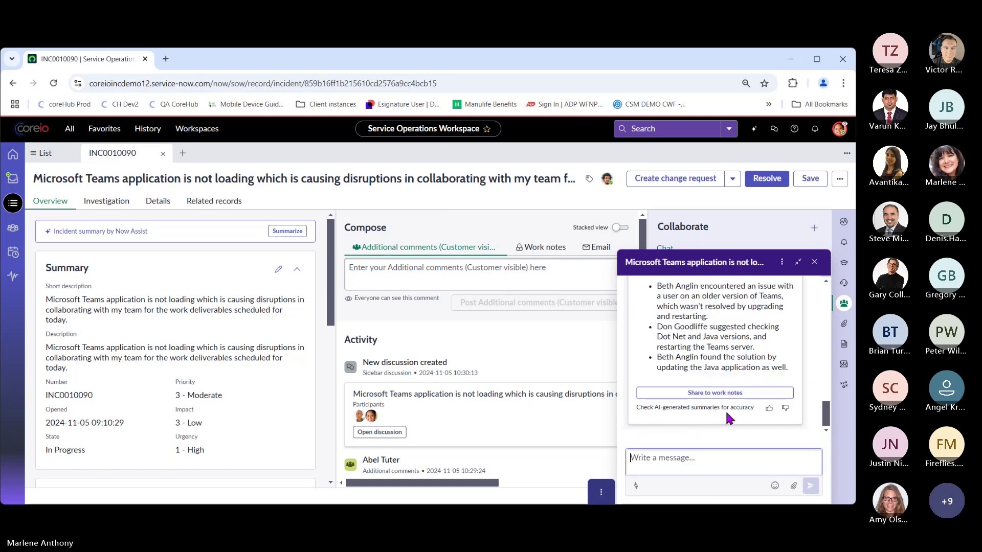
scroll(673, 369, up, 1)
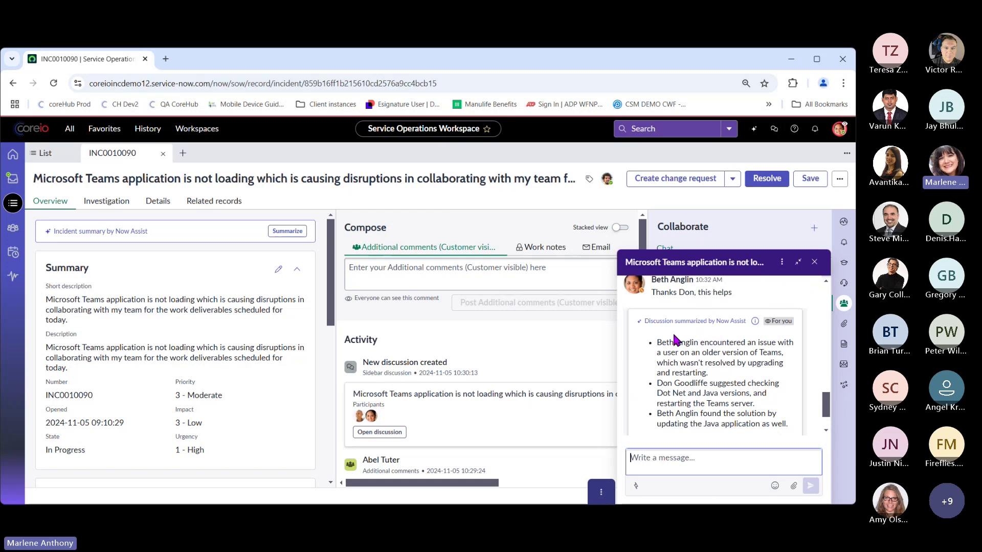
Share the Now Assist discussion summary to the incident's work notes and close the Sidebar discussion.
scroll(682, 343, down, 1)
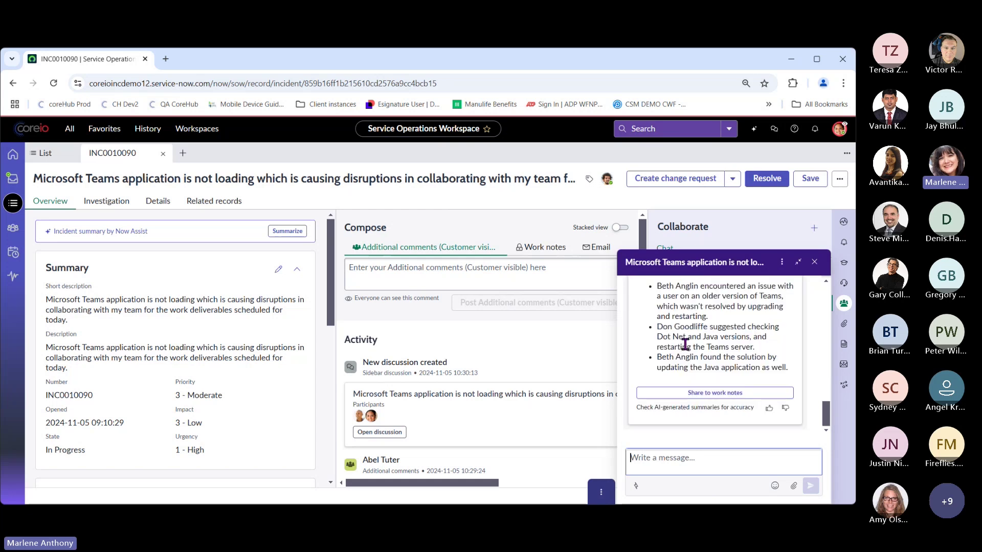
click(719, 392)
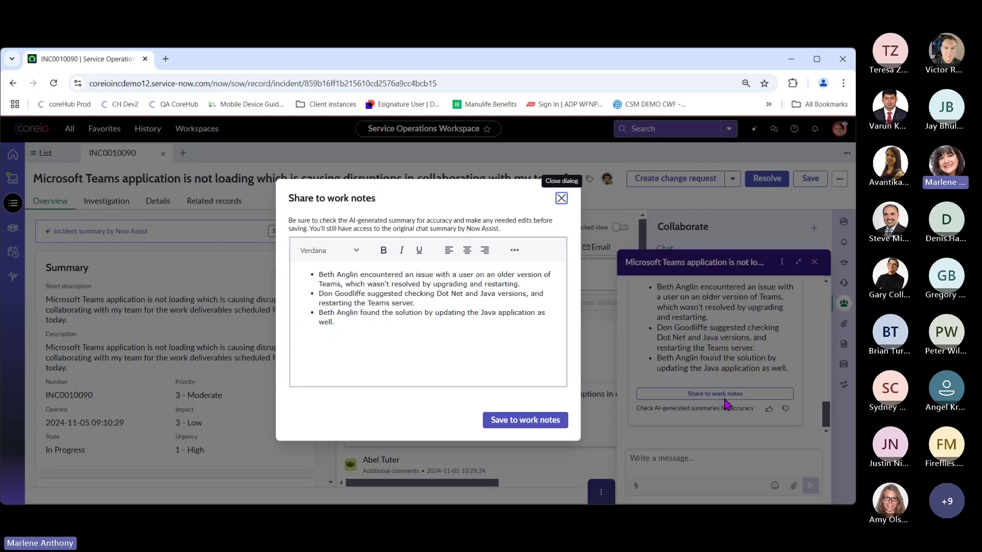
click(505, 428)
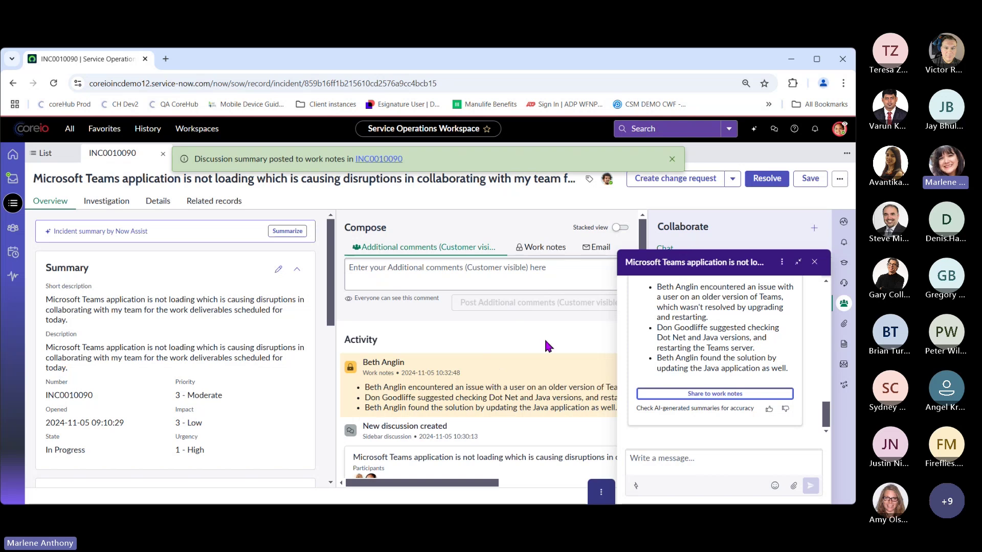
click(815, 262)
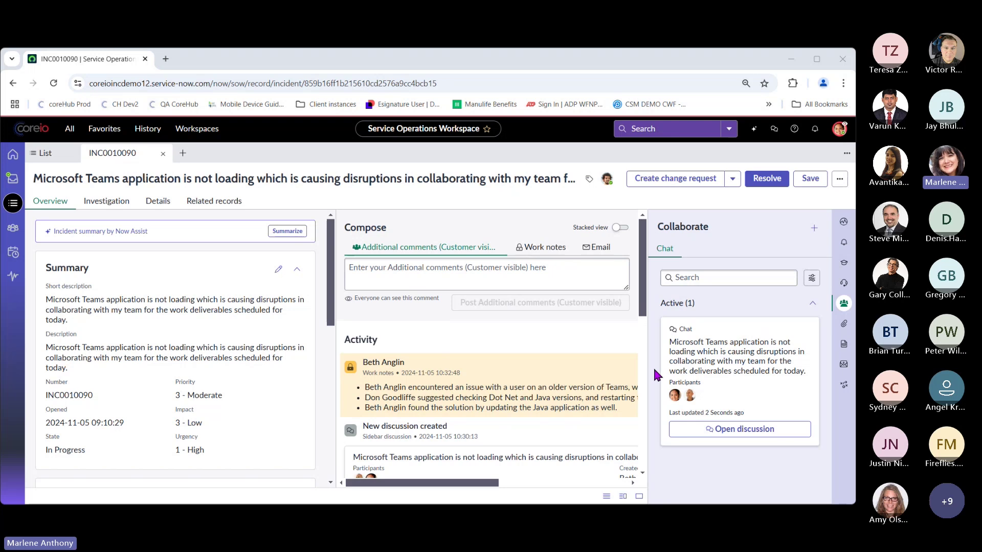
Post the customer-visible comment "Please update the Java application to the latest version on your system and restart. This should solve the issue for you.".
click(476, 278)
text(Please update the Java application to the latest version on your system and restart. This should solve the issue for you.)
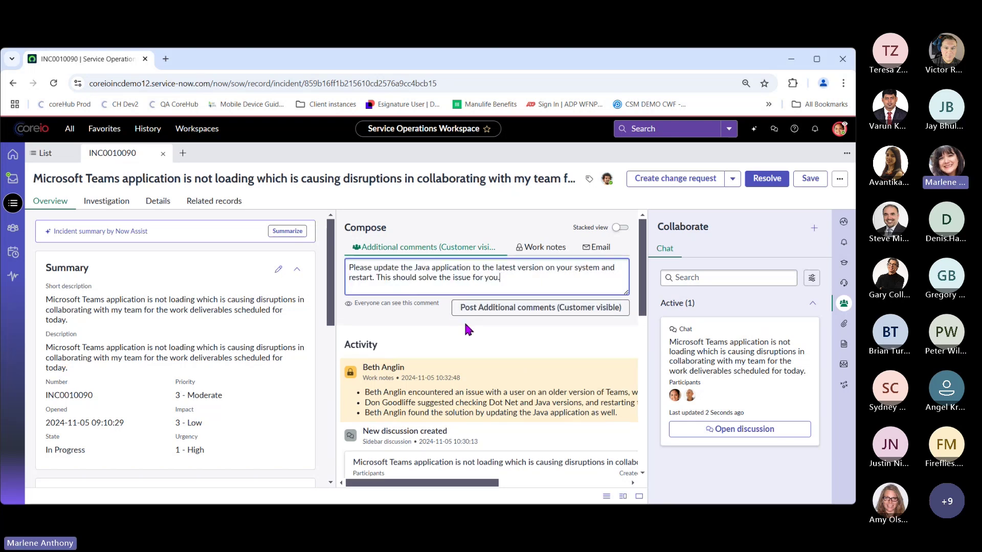
click(518, 307)
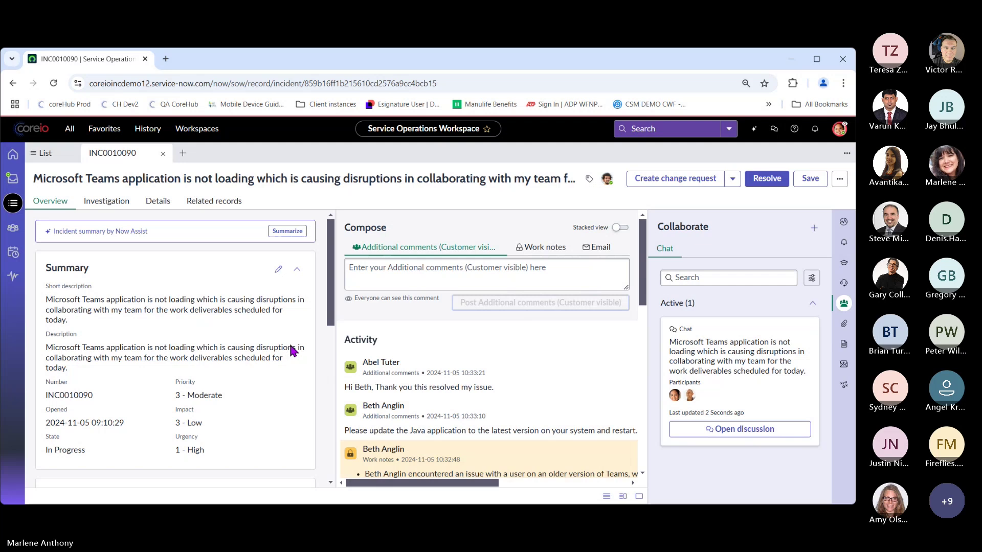
Generate the Now Assist incident summary and review its issue, key actions, service level agreement and affected CIs sections.
click(295, 233)
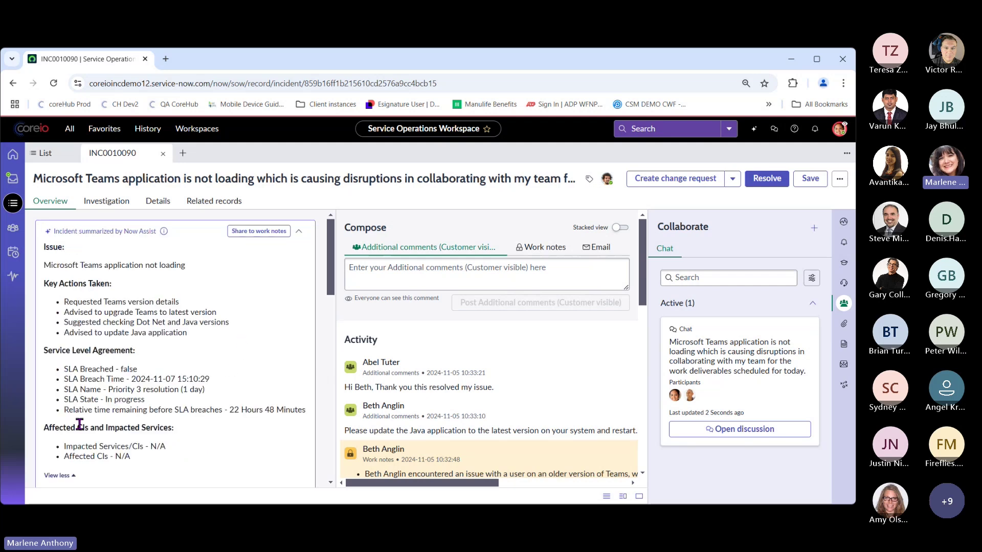
scroll(184, 379, down, 1)
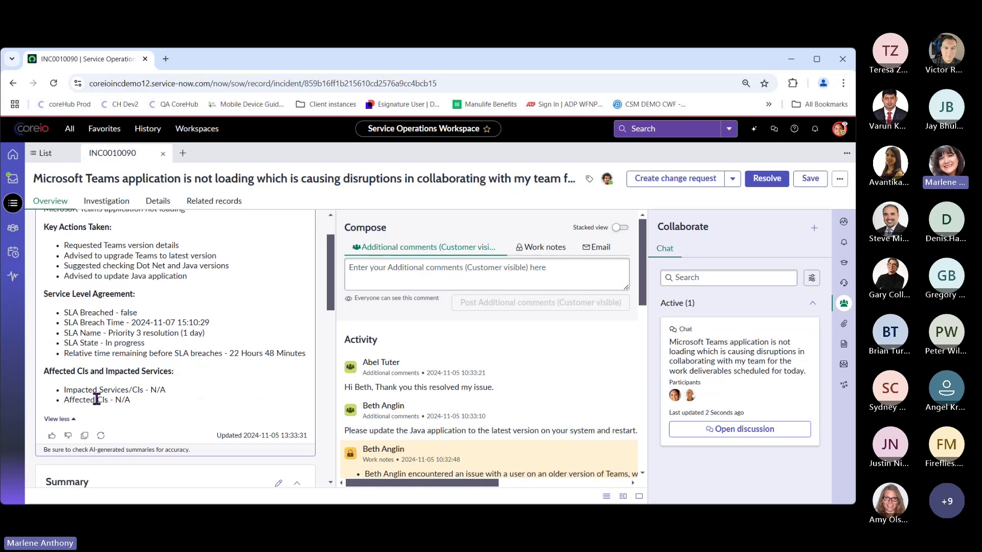
scroll(229, 358, down, 1)
scroll(230, 340, up, 2)
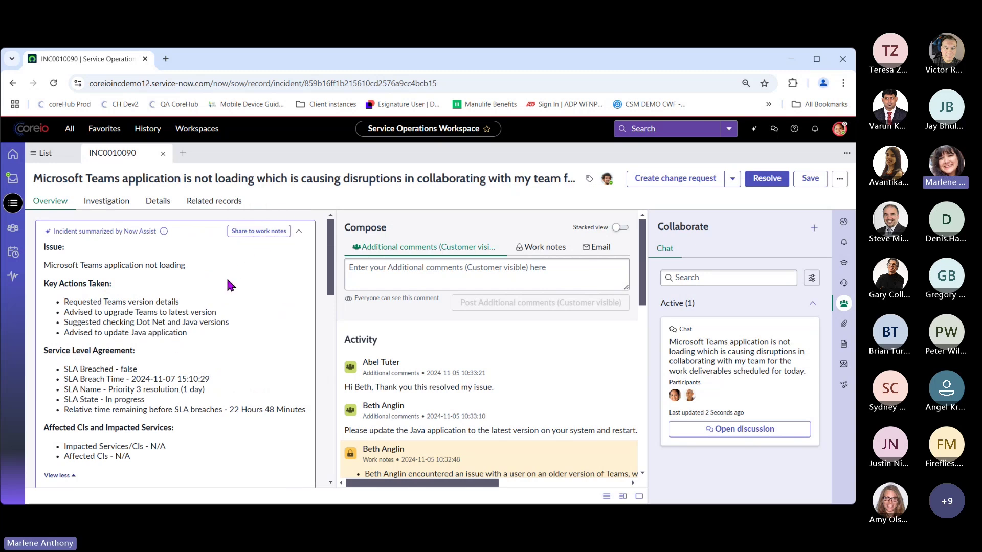
Save the Now Assist incident summary to the work notes and check the new entry in the activity stream.
click(251, 232)
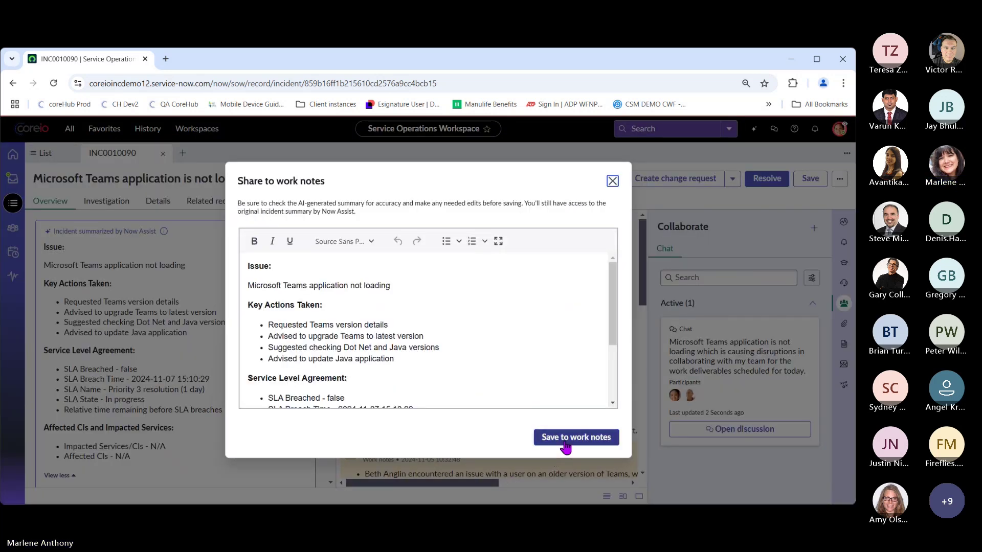
click(576, 438)
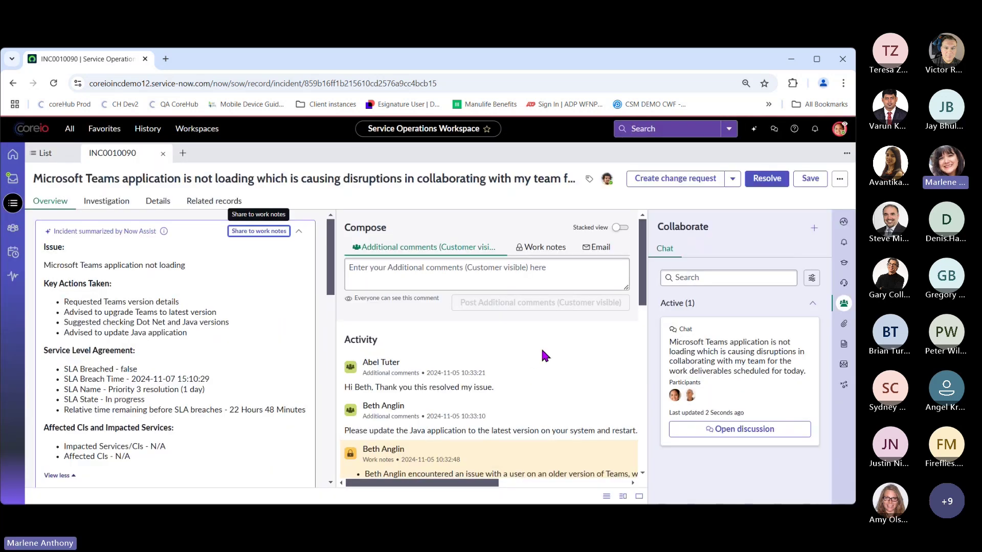
scroll(546, 378, down, 1)
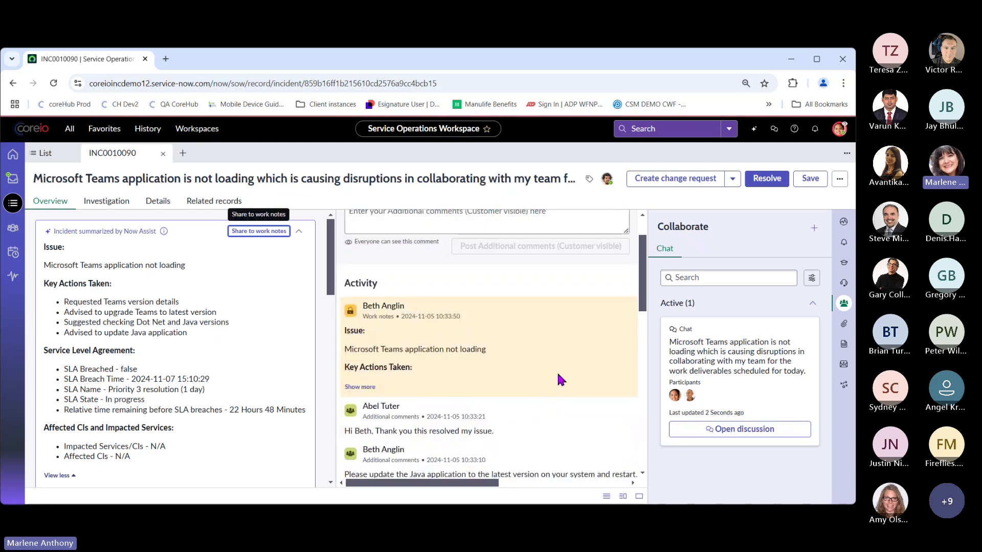
scroll(548, 312, up, 1)
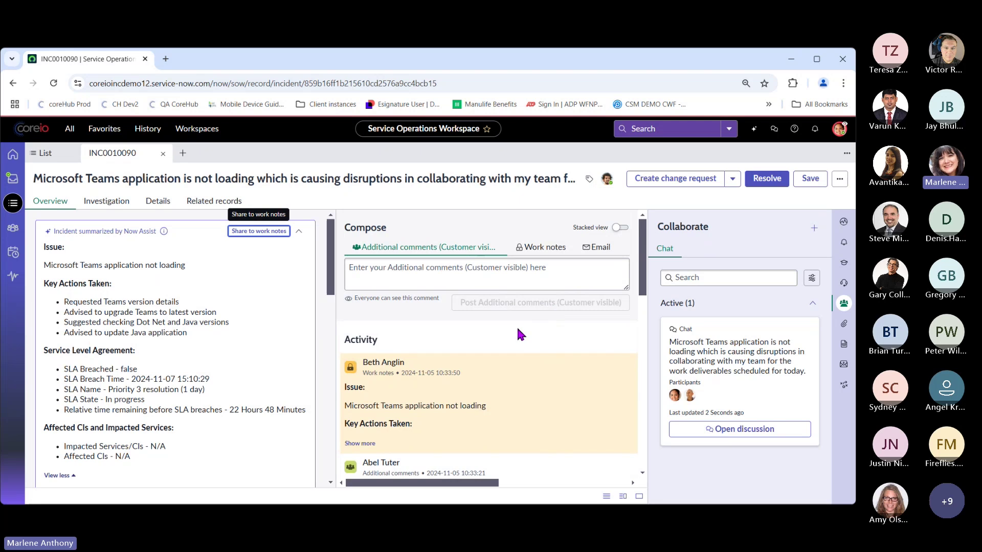
Resolve the incident with resolution code Solution provided, keeping the resolution notes filled by Now Assist, and look over the updated record.
click(769, 190)
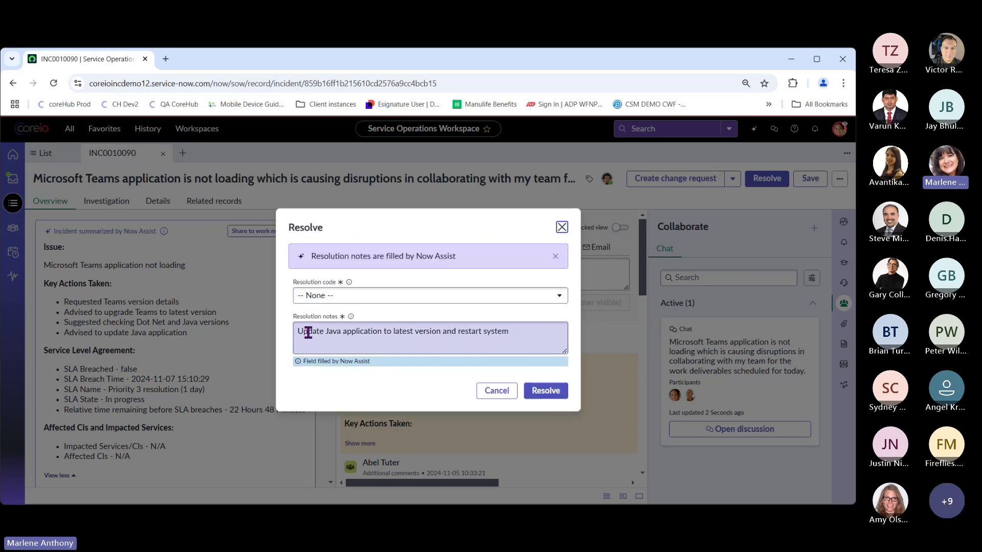
click(552, 301)
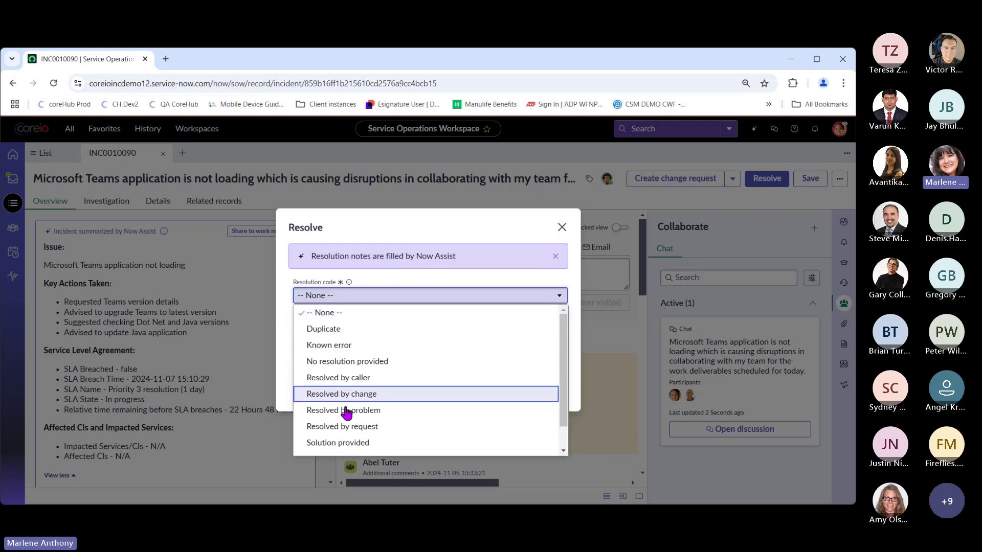
click(344, 444)
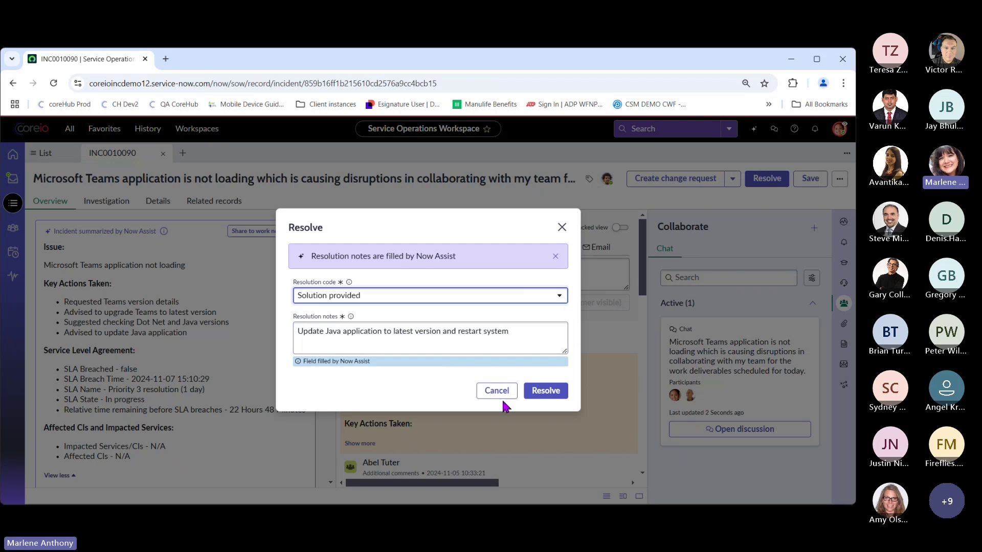
click(550, 394)
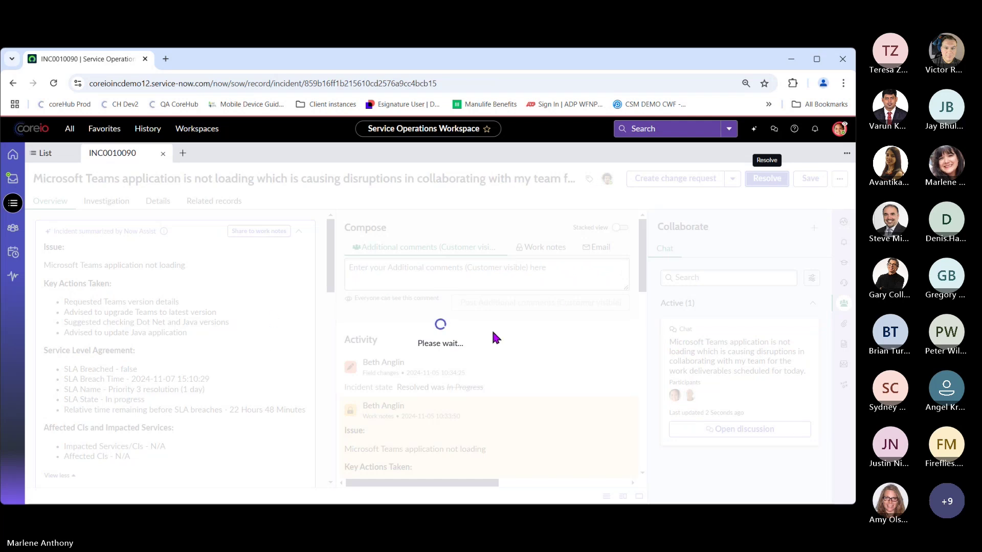
scroll(370, 333, down, 1)
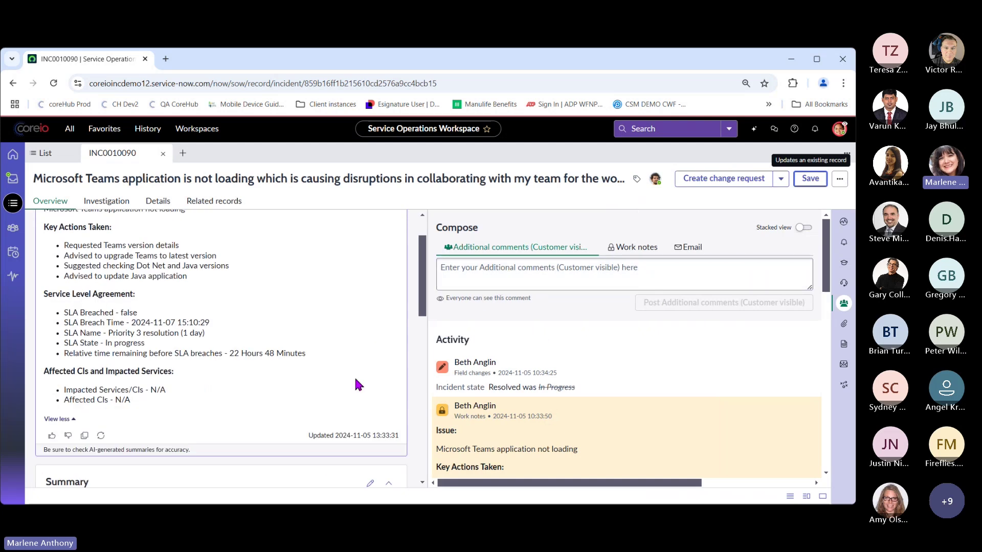
scroll(296, 353, down, 1)
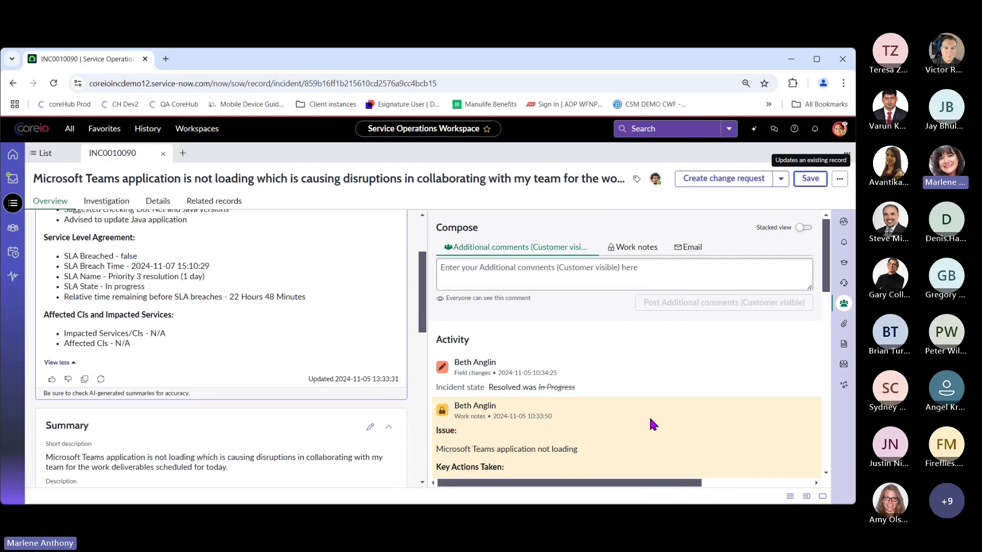